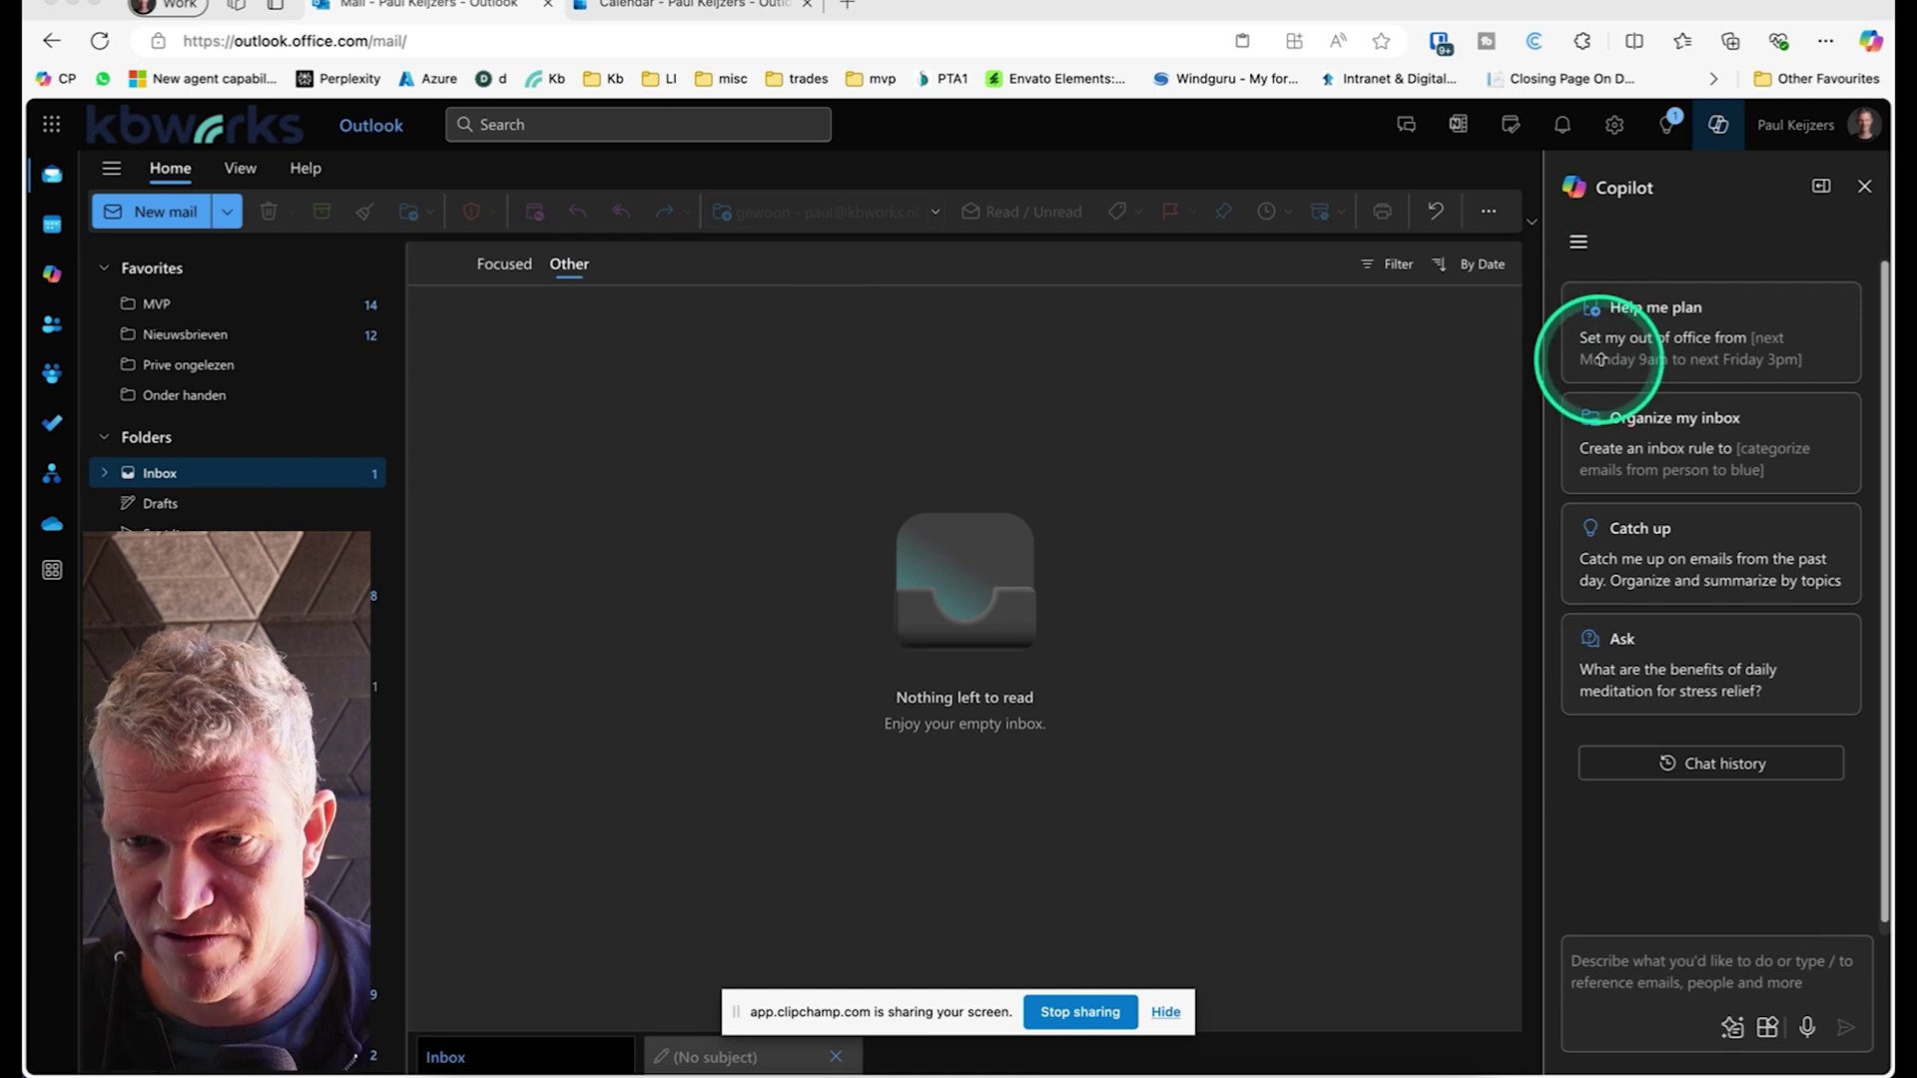
# Step: Ask Copilot: 'Can I schedule a meeting with [colleague] for next week, which days is she available'
pyautogui.click(1643, 987)
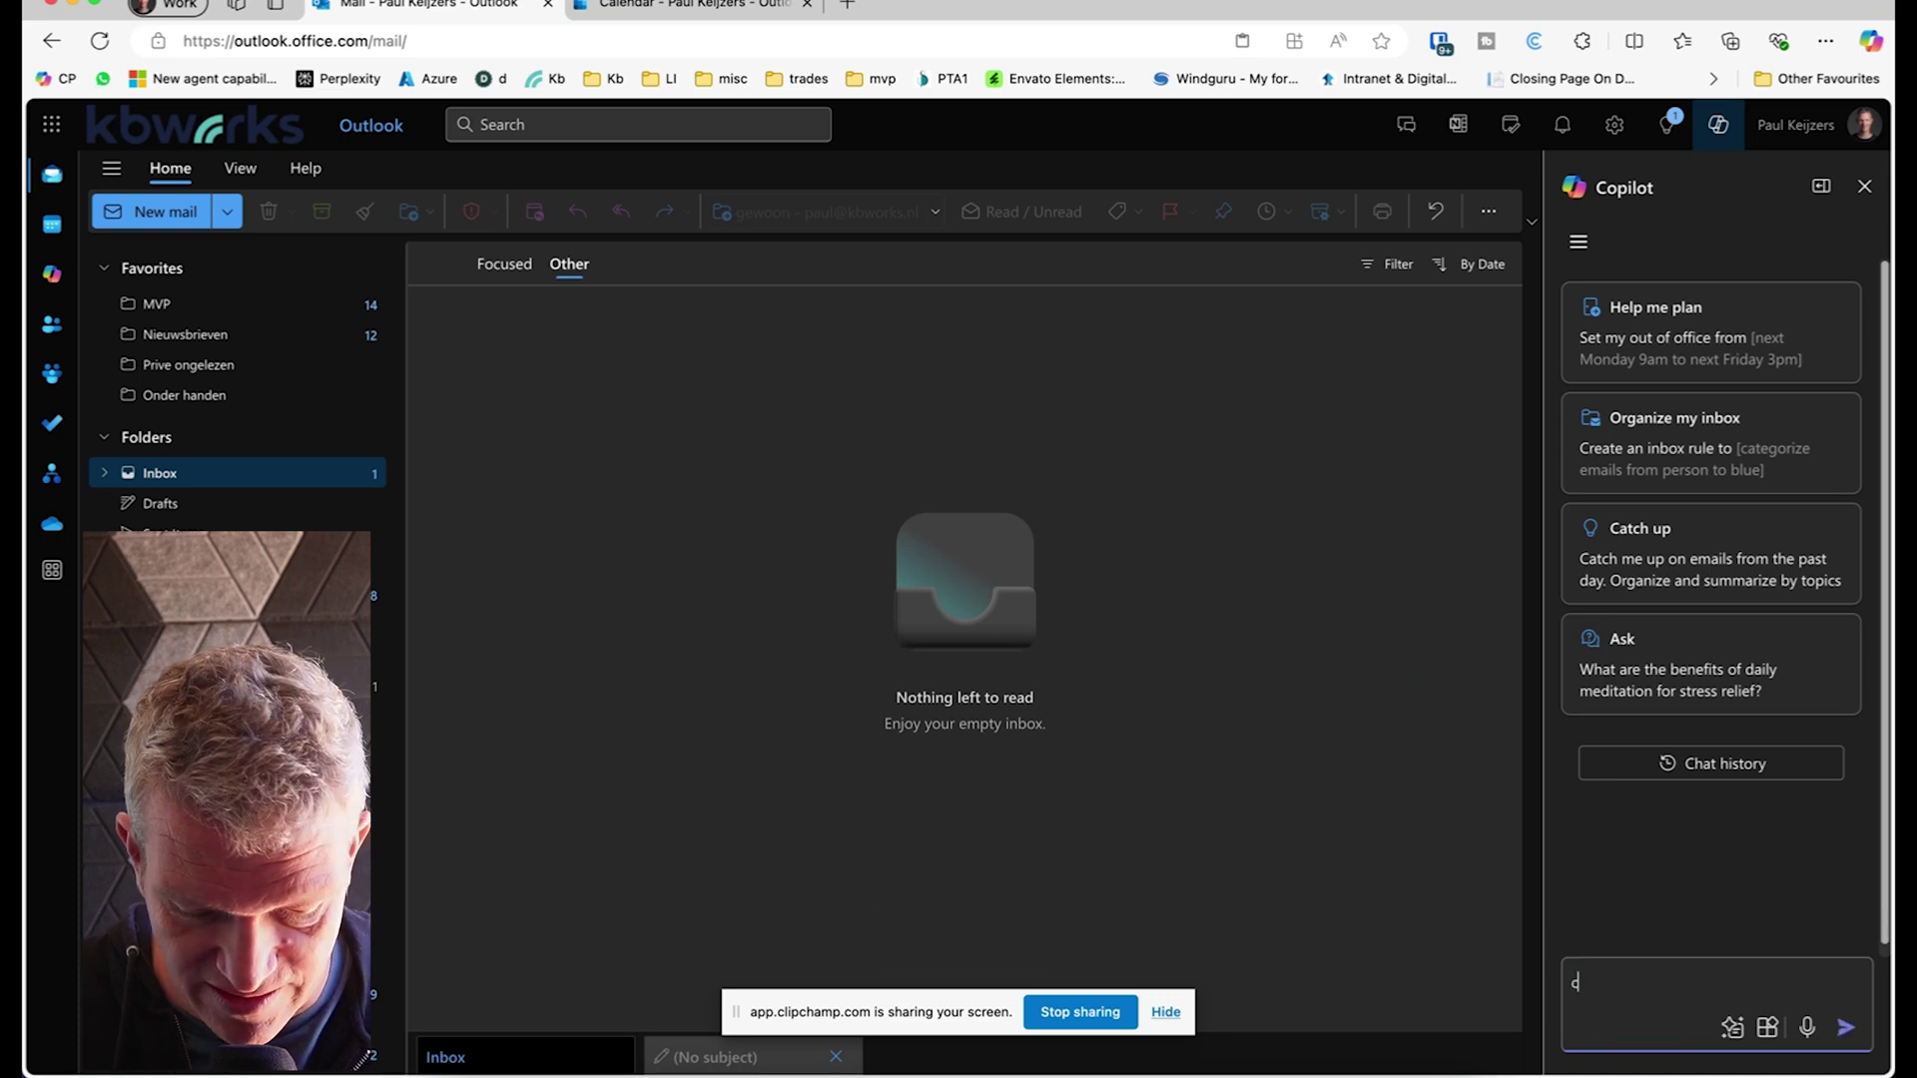
pyautogui.write('c')
pyautogui.press('capslock')
pyautogui.write('N')
pyautogui.press('BackSpace')
pyautogui.press('BackSpace')
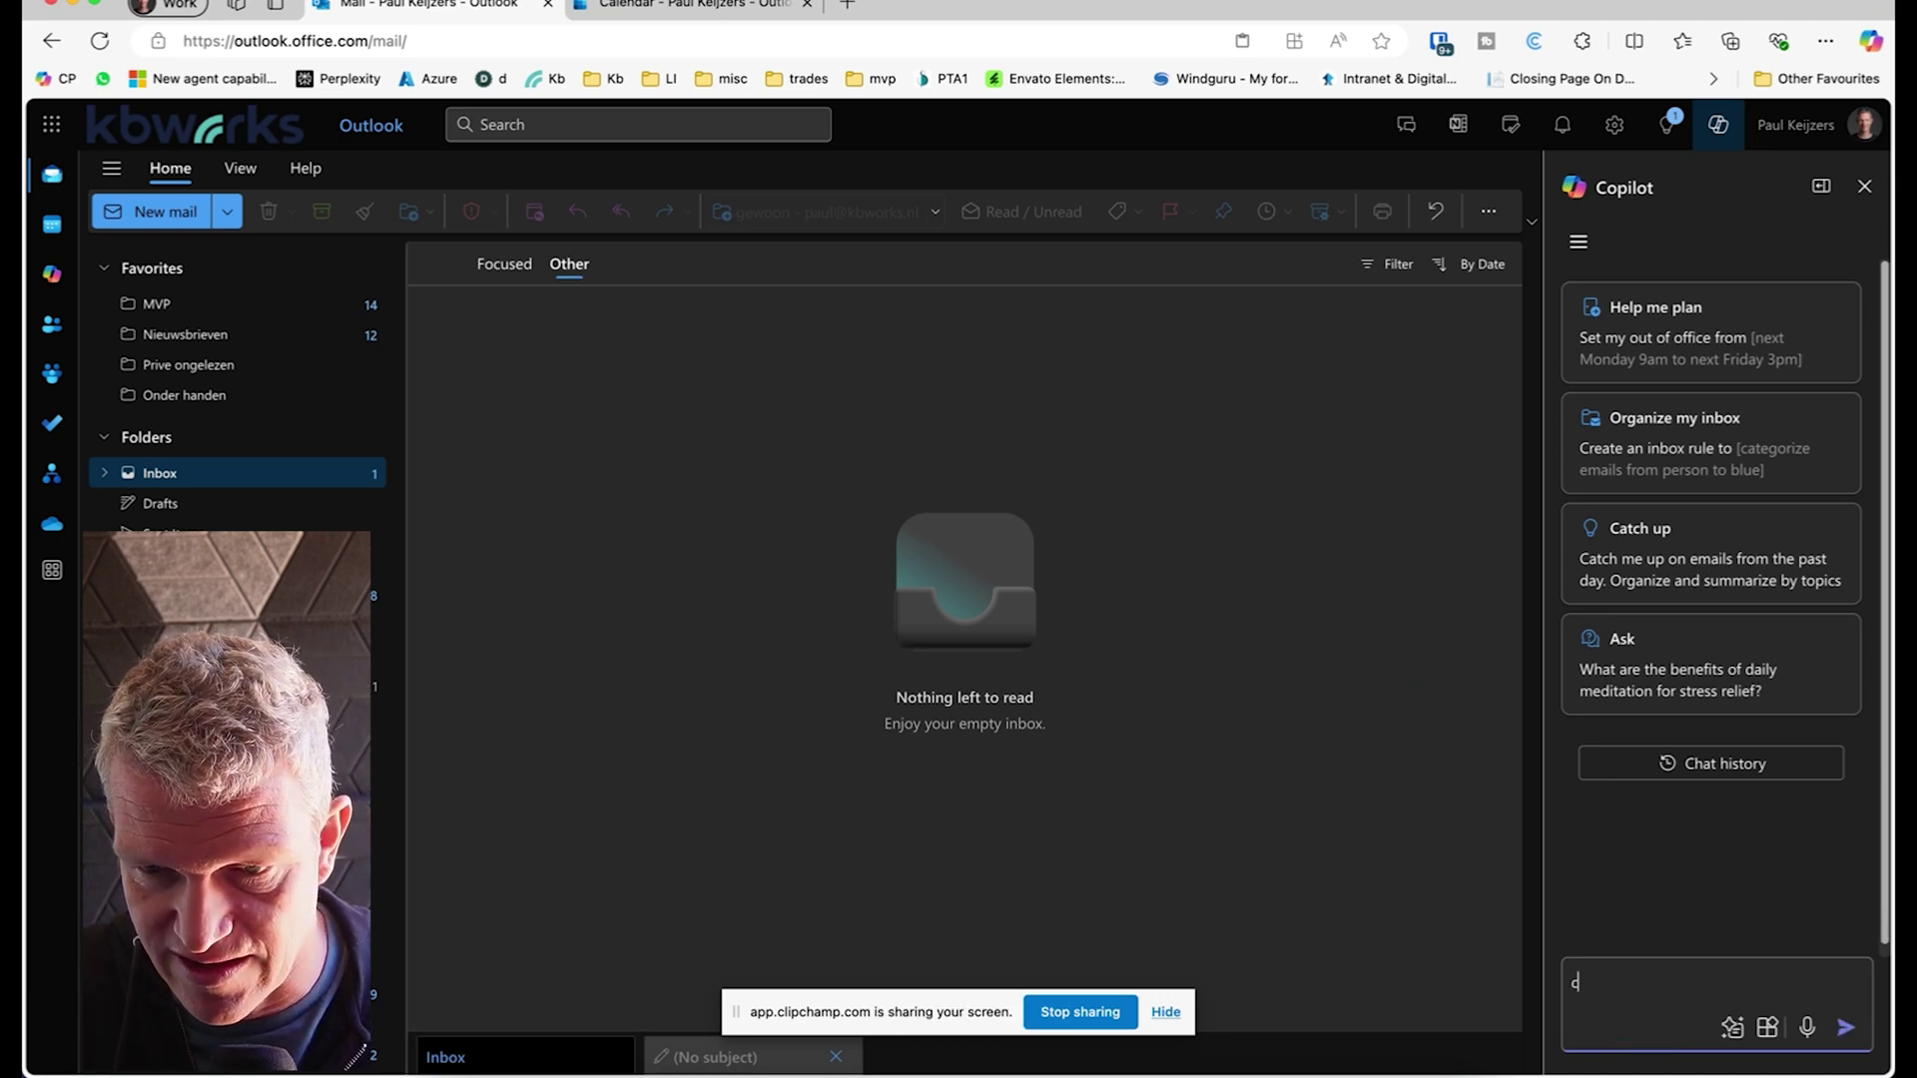
pyautogui.write('CAN')
pyautogui.press('BackSpace')
pyautogui.press('BackSpace')
pyautogui.press('capslock')
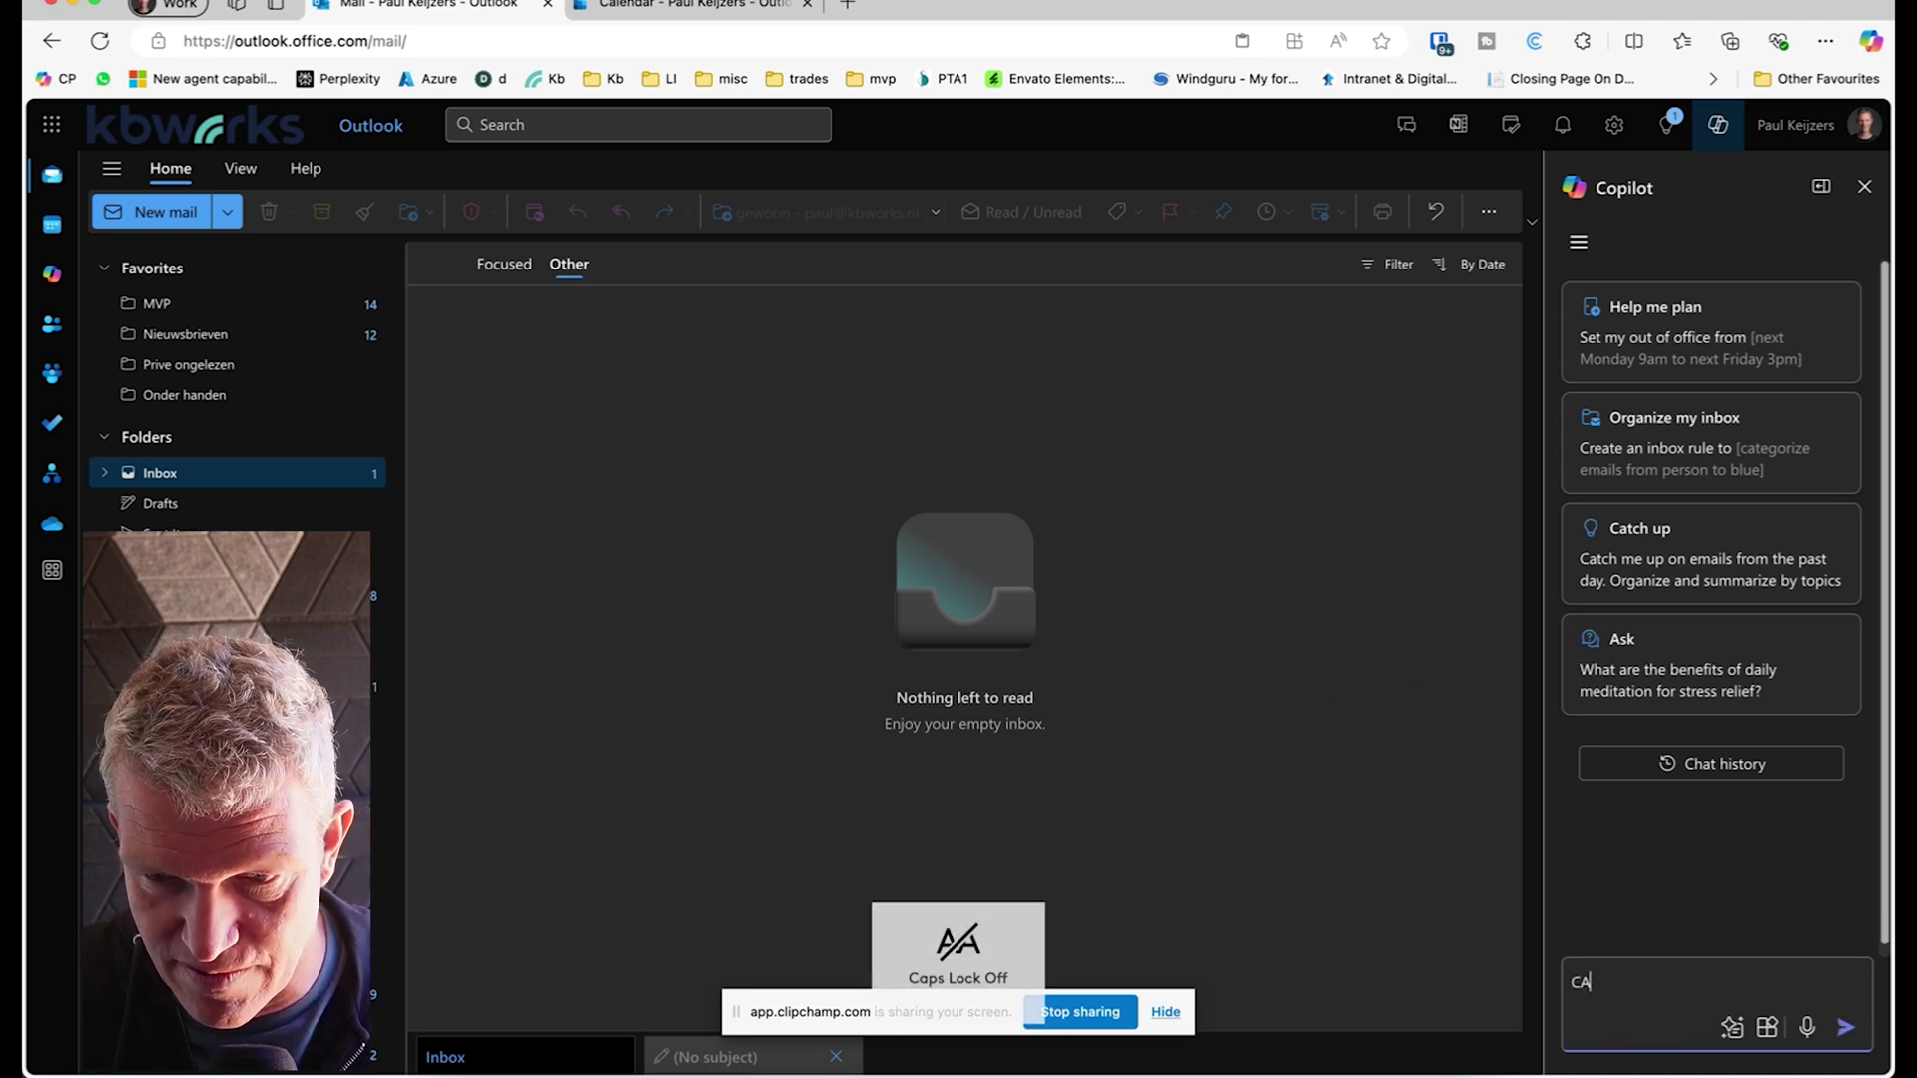
pyautogui.write('an i schedule e')
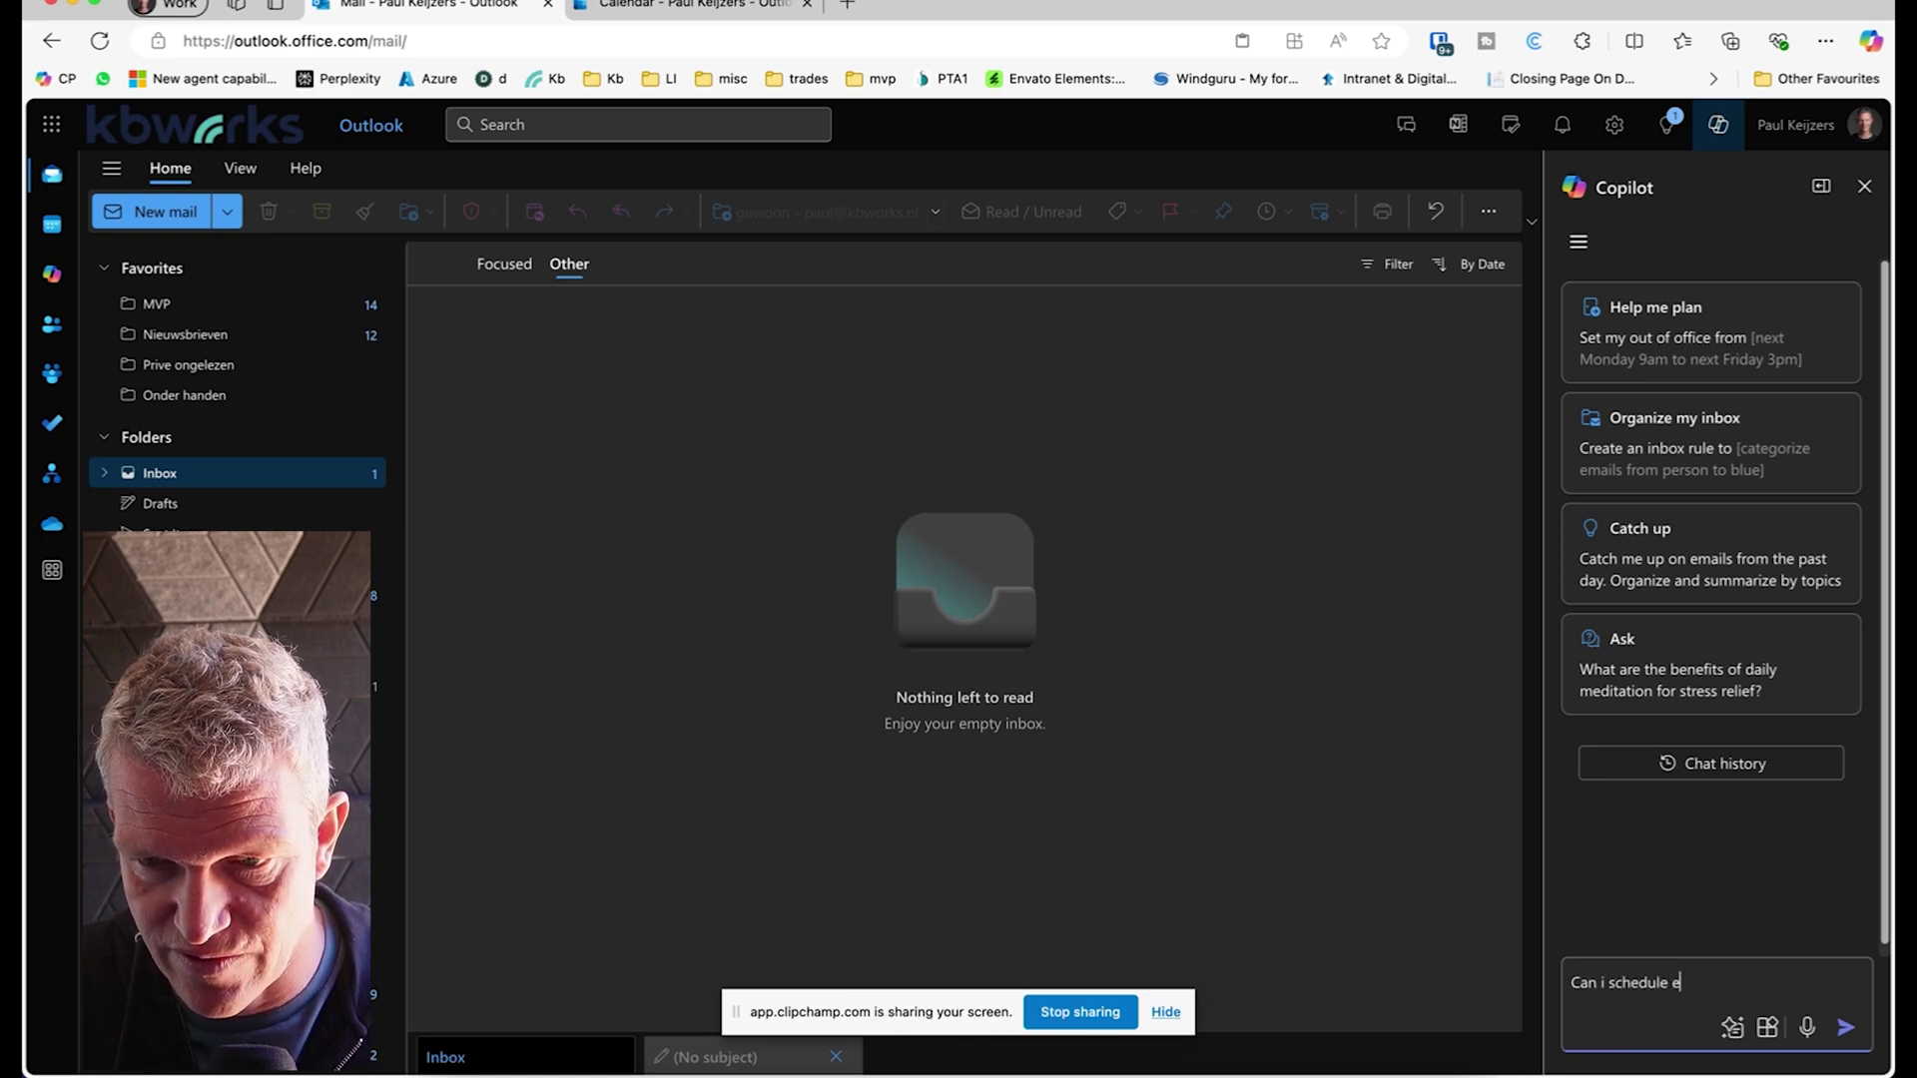
pyautogui.press('BackSpace')
pyautogui.write('a meeting with')
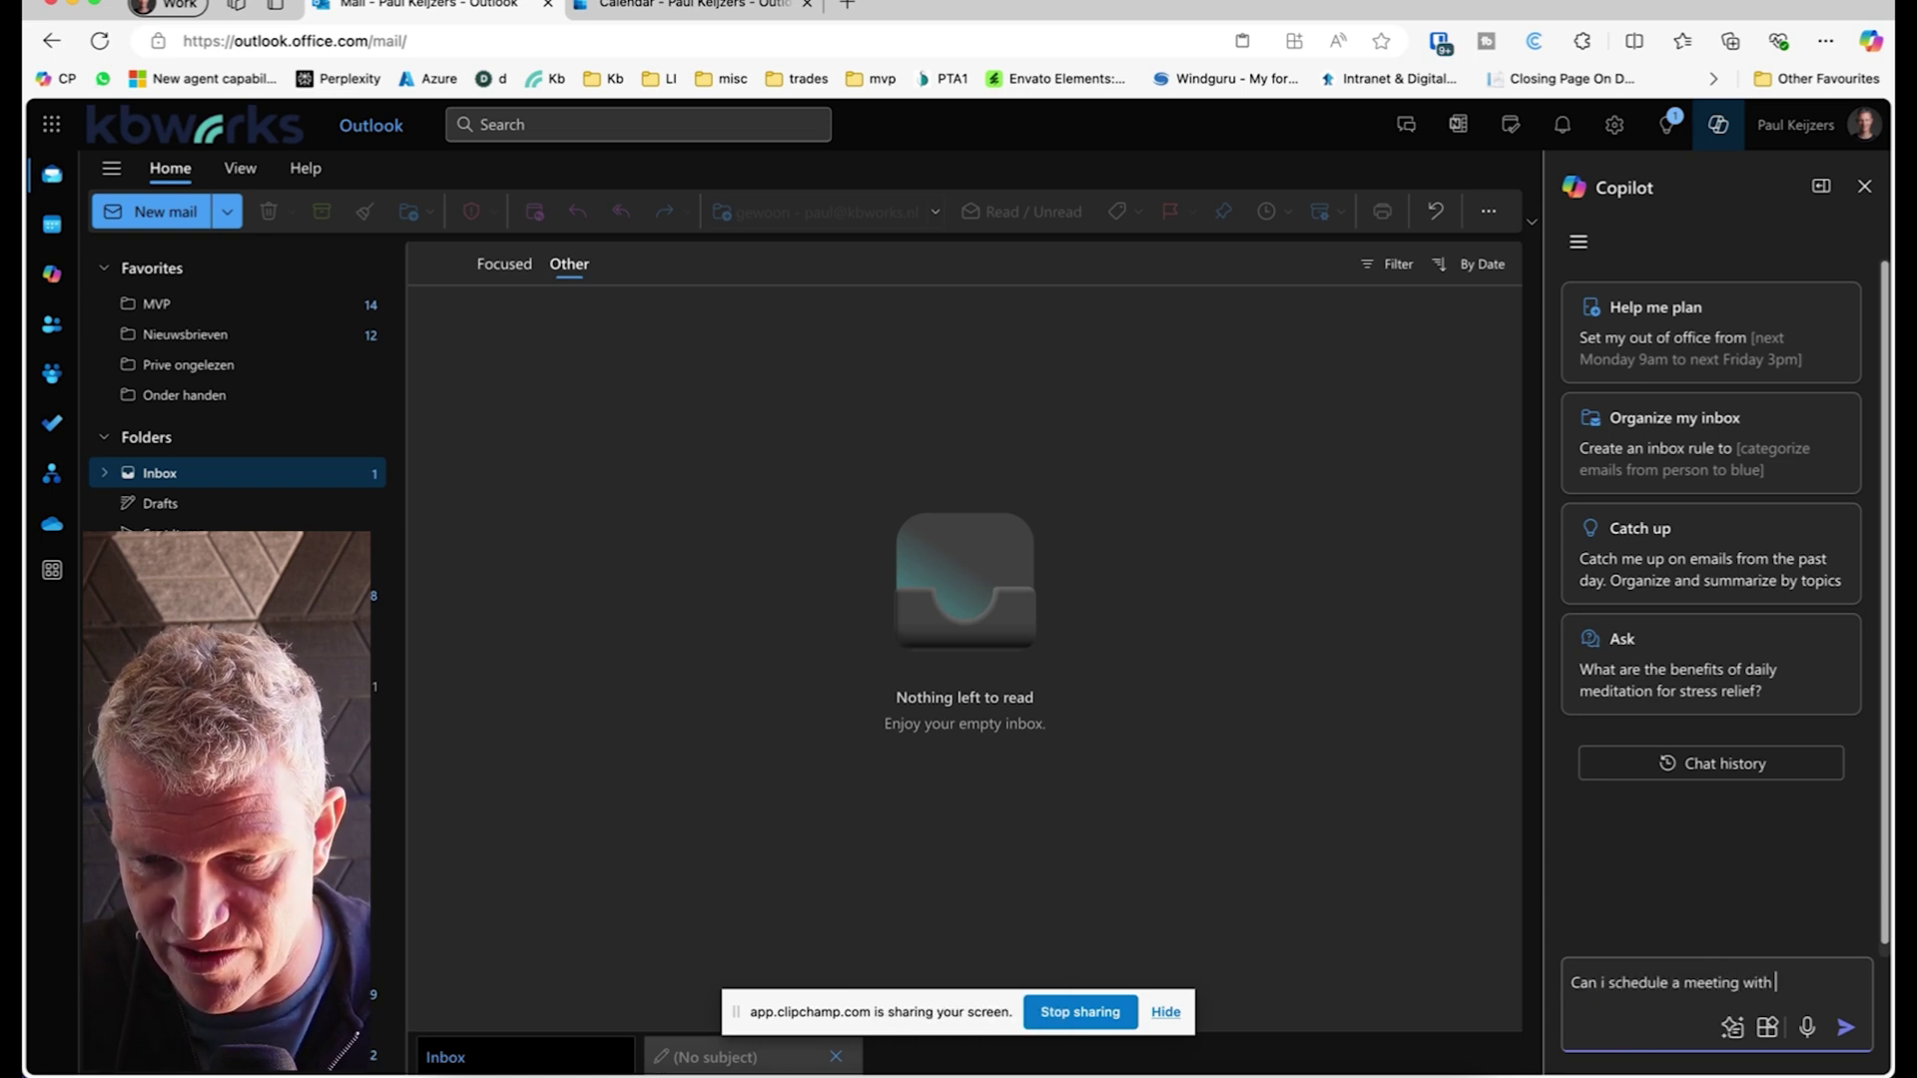
pyautogui.write(' Debby')
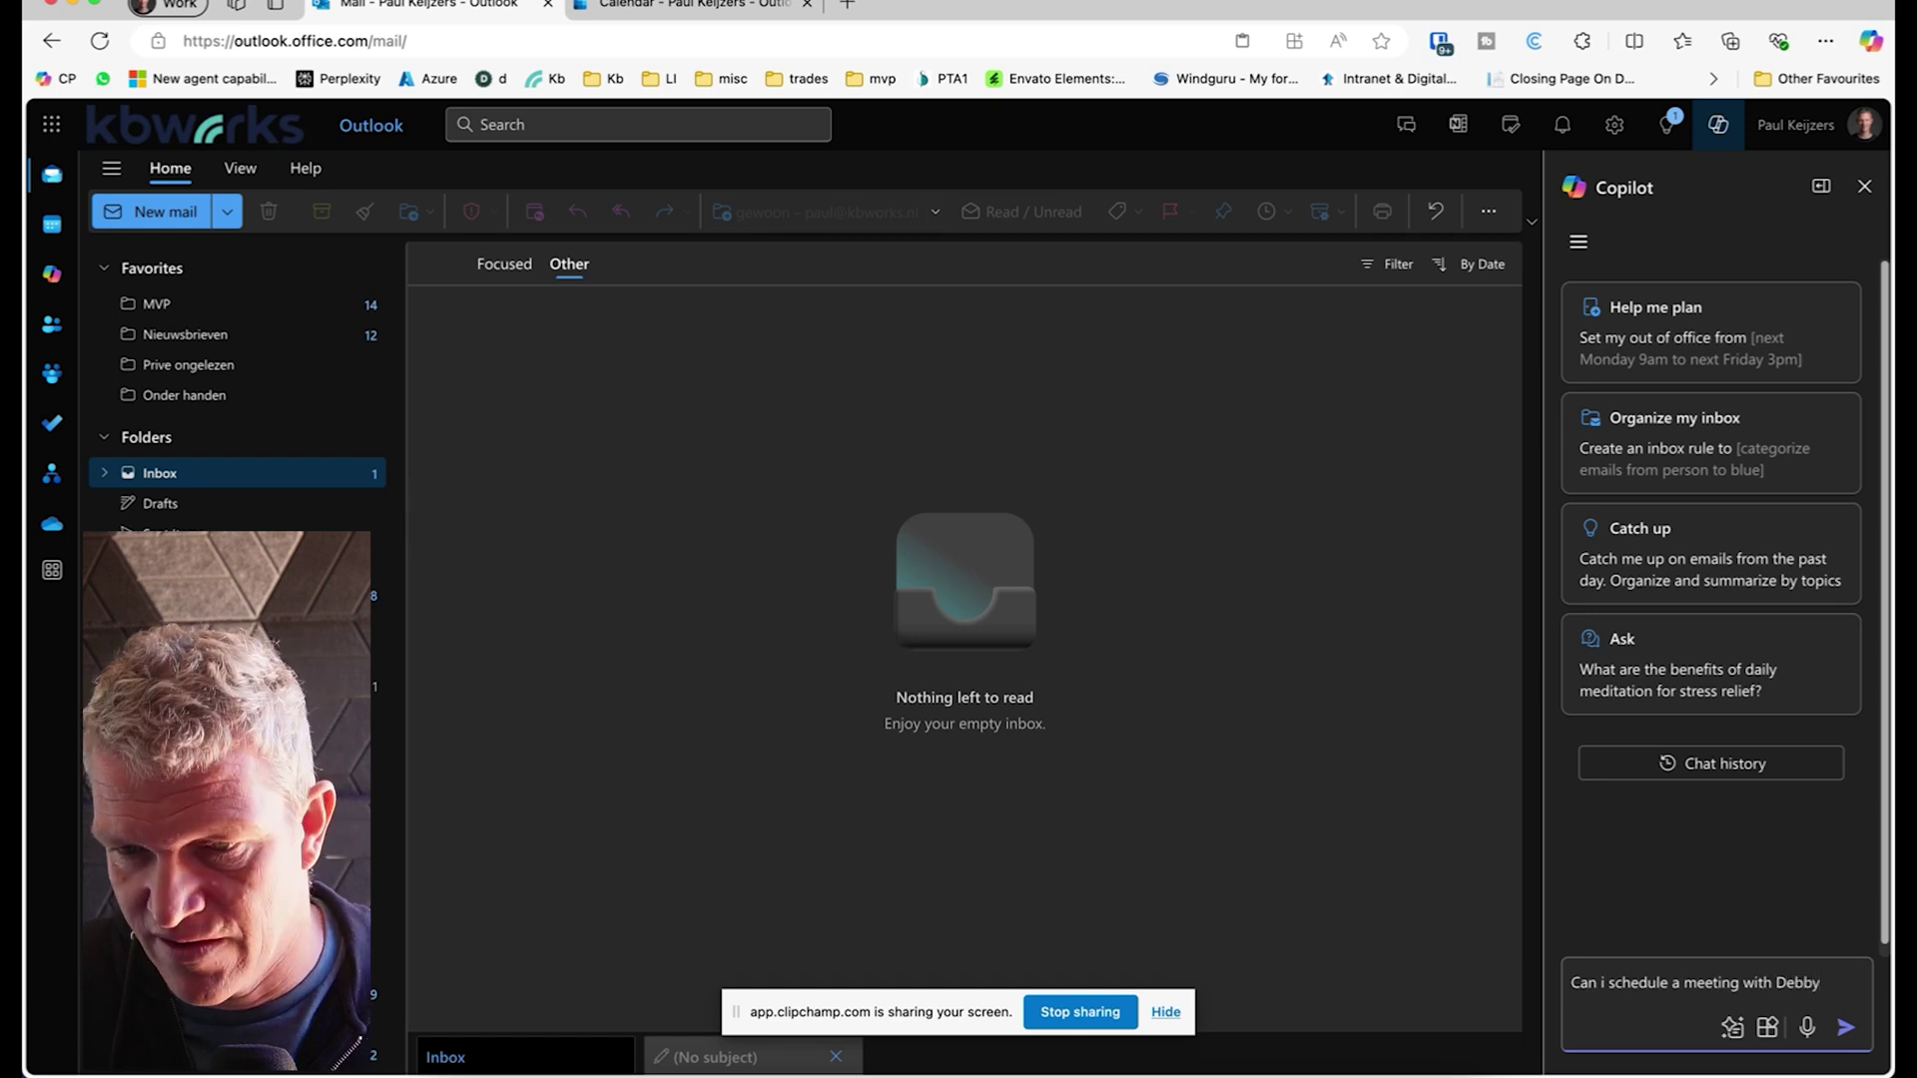
pyautogui.write(' fro')
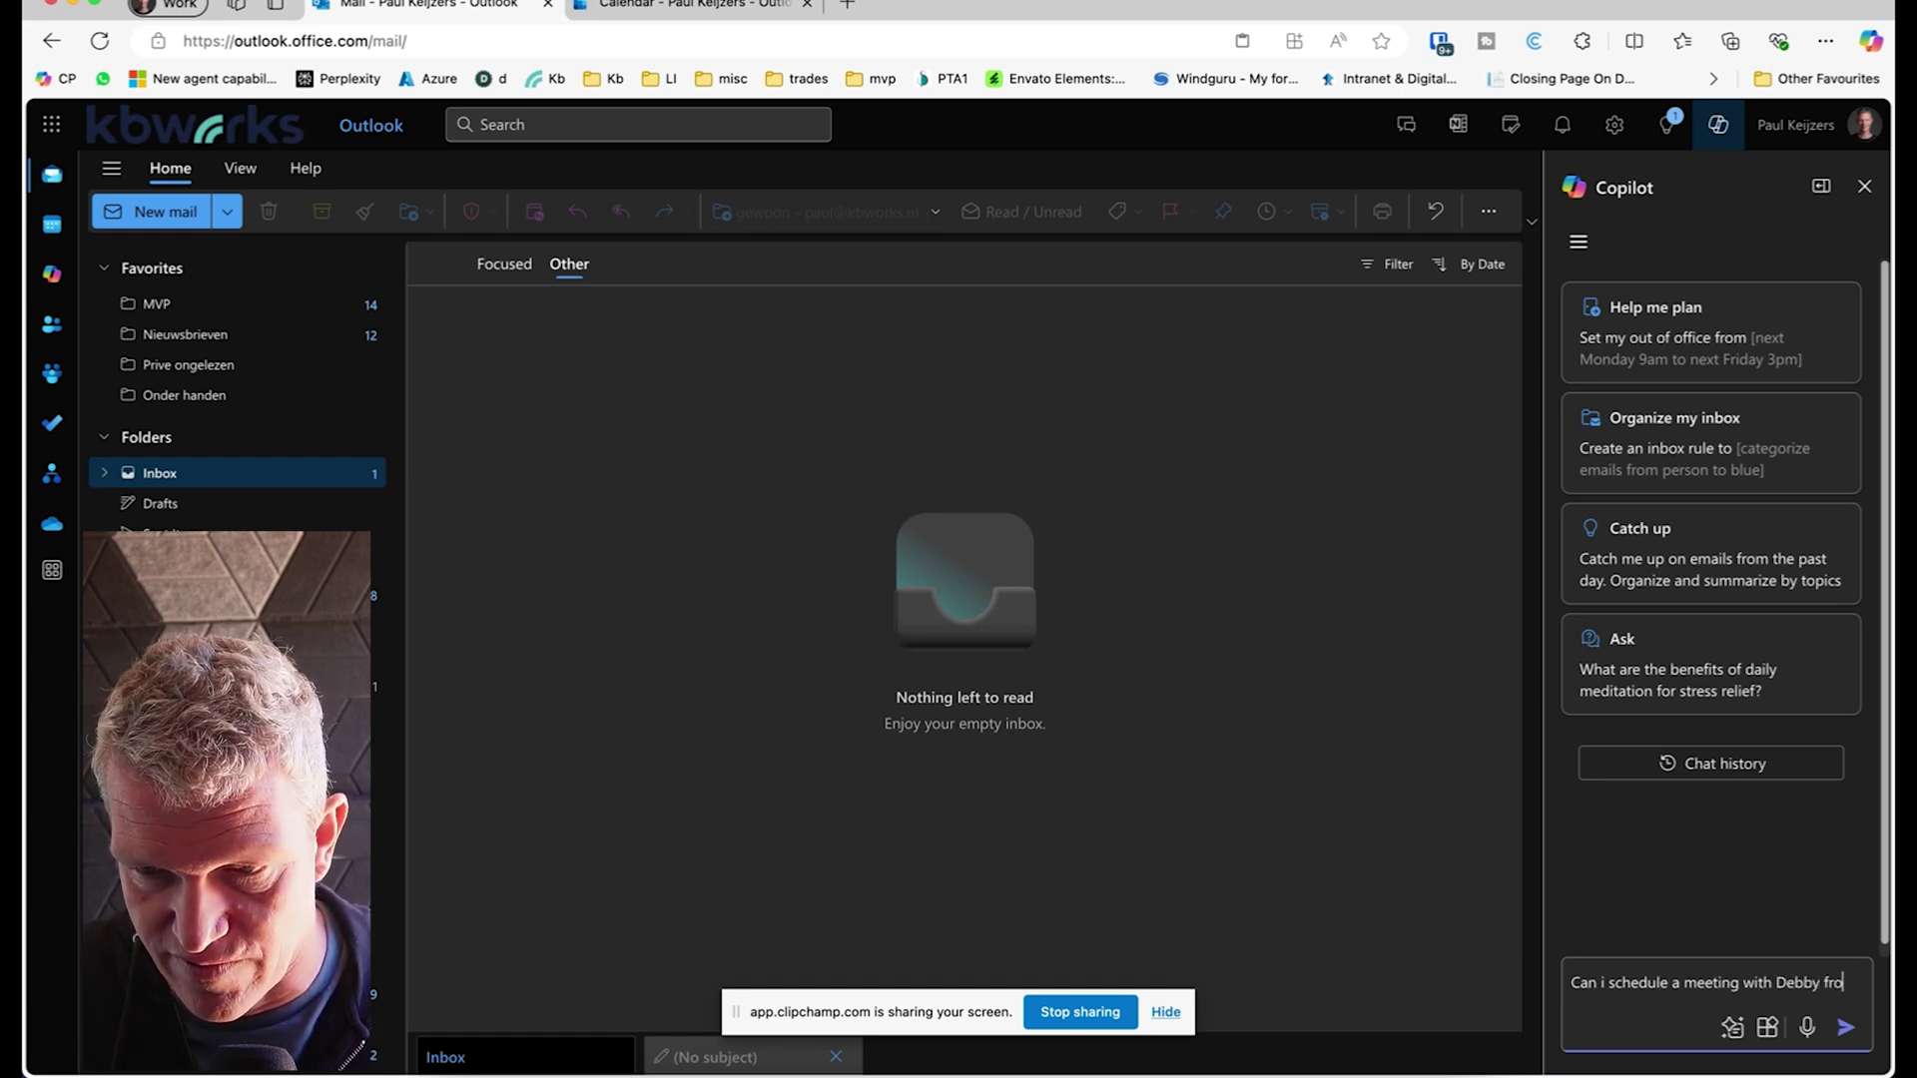
pyautogui.press('BackSpace')
pyautogui.press('BackSpace')
pyautogui.write('or next ')
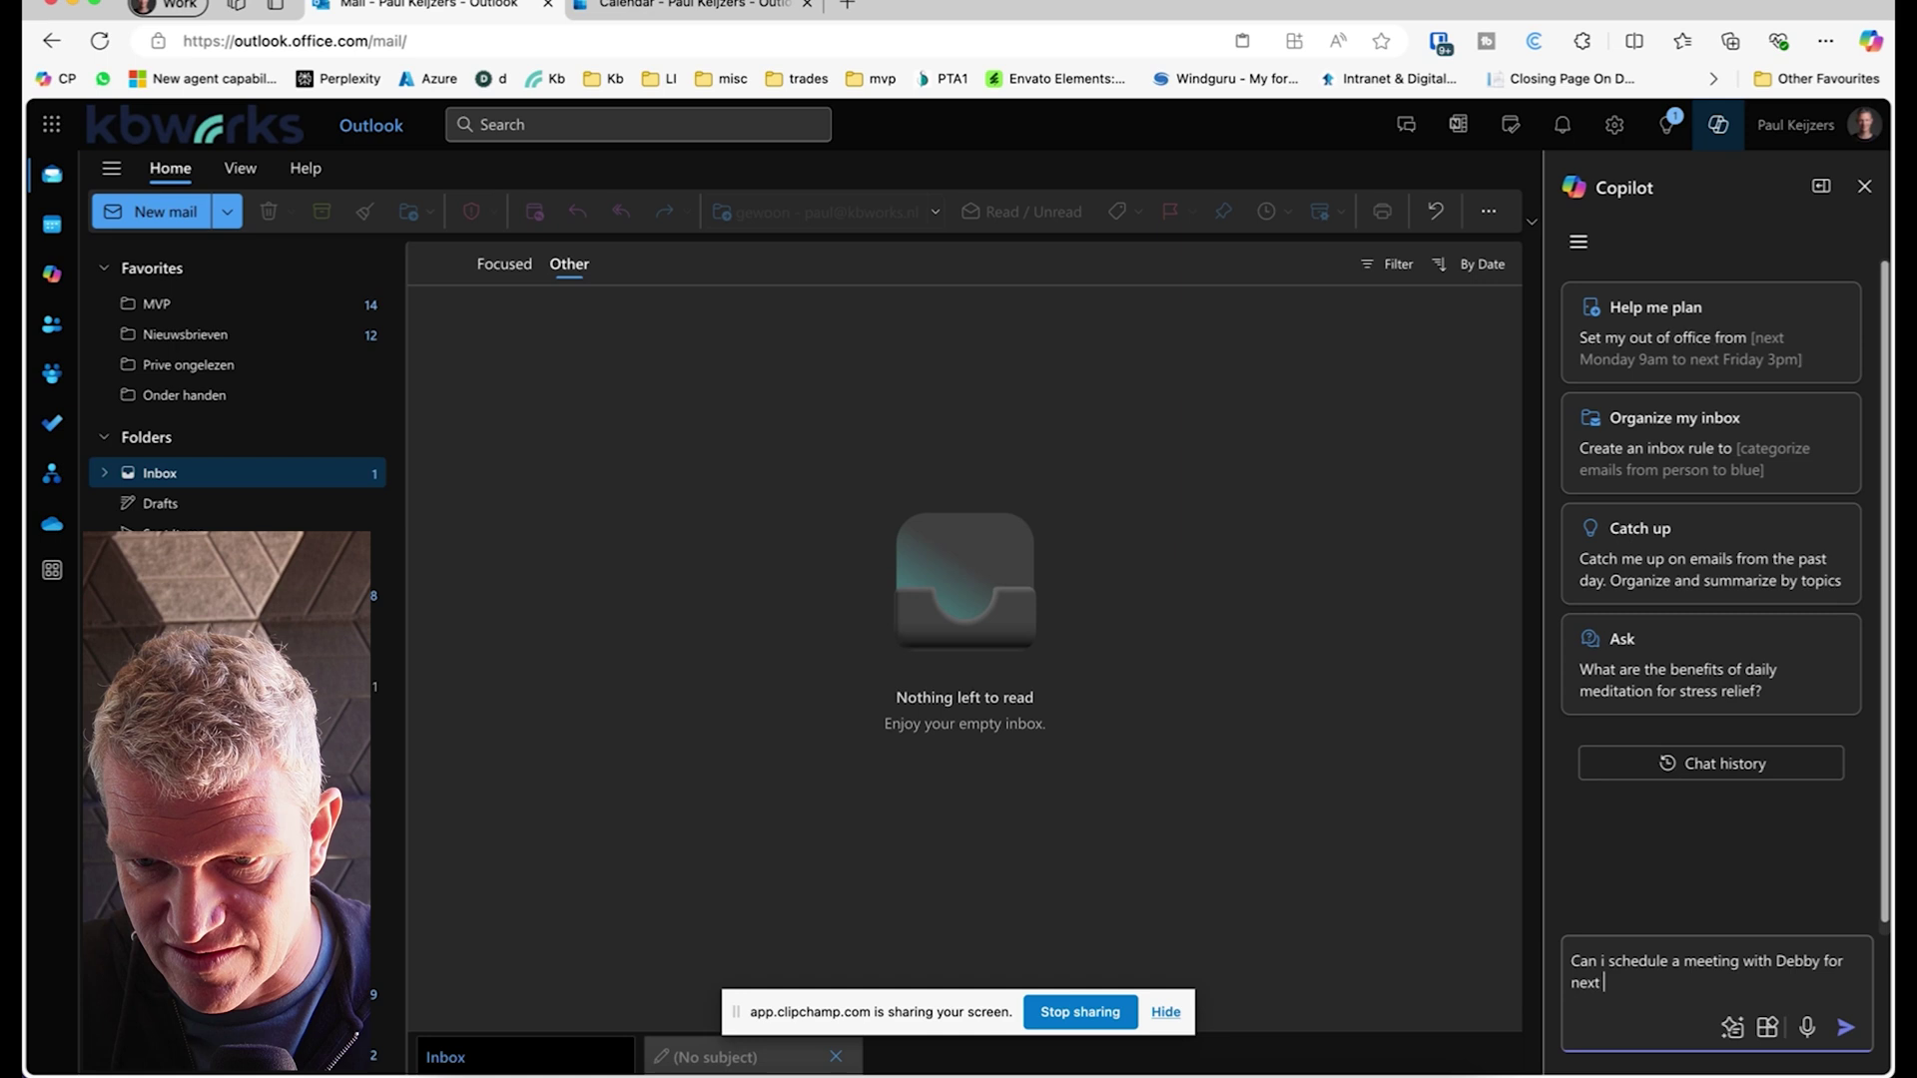
pyautogui.write('week')
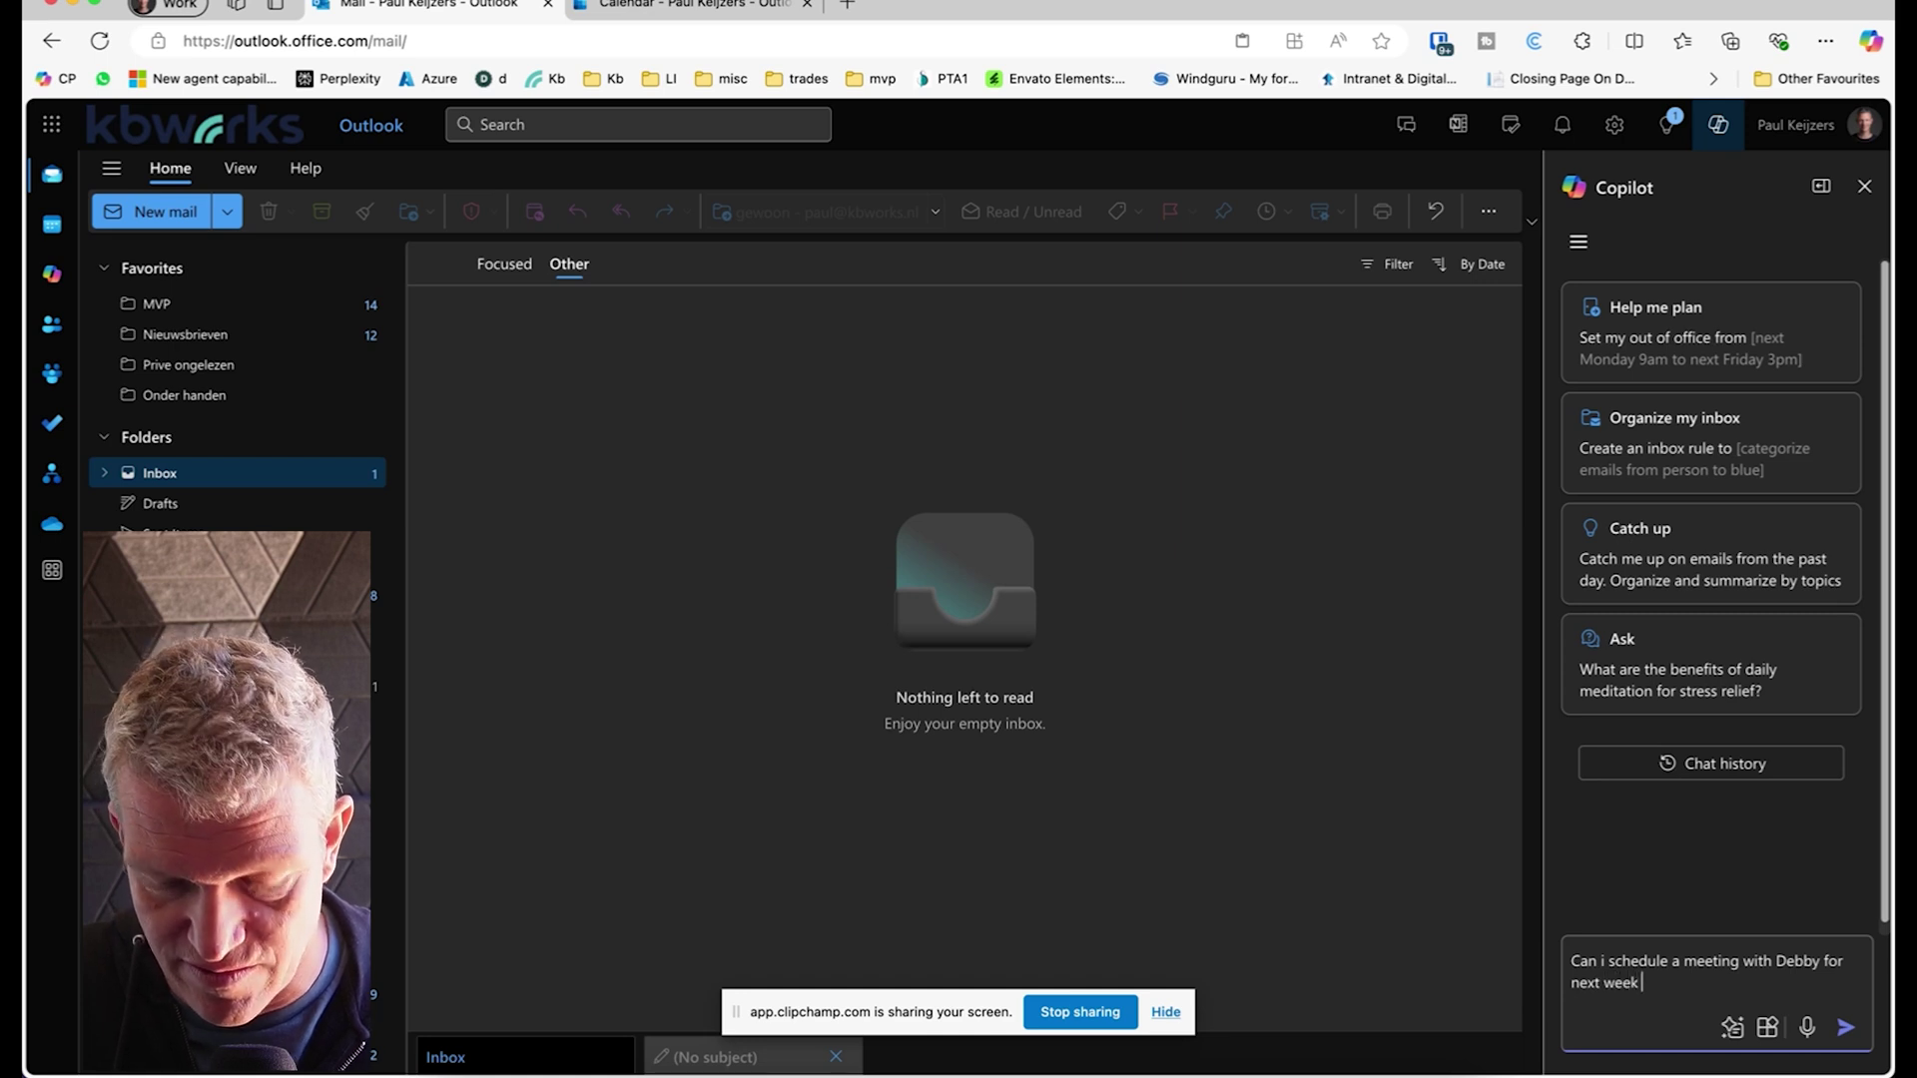
pyautogui.write(' whic')
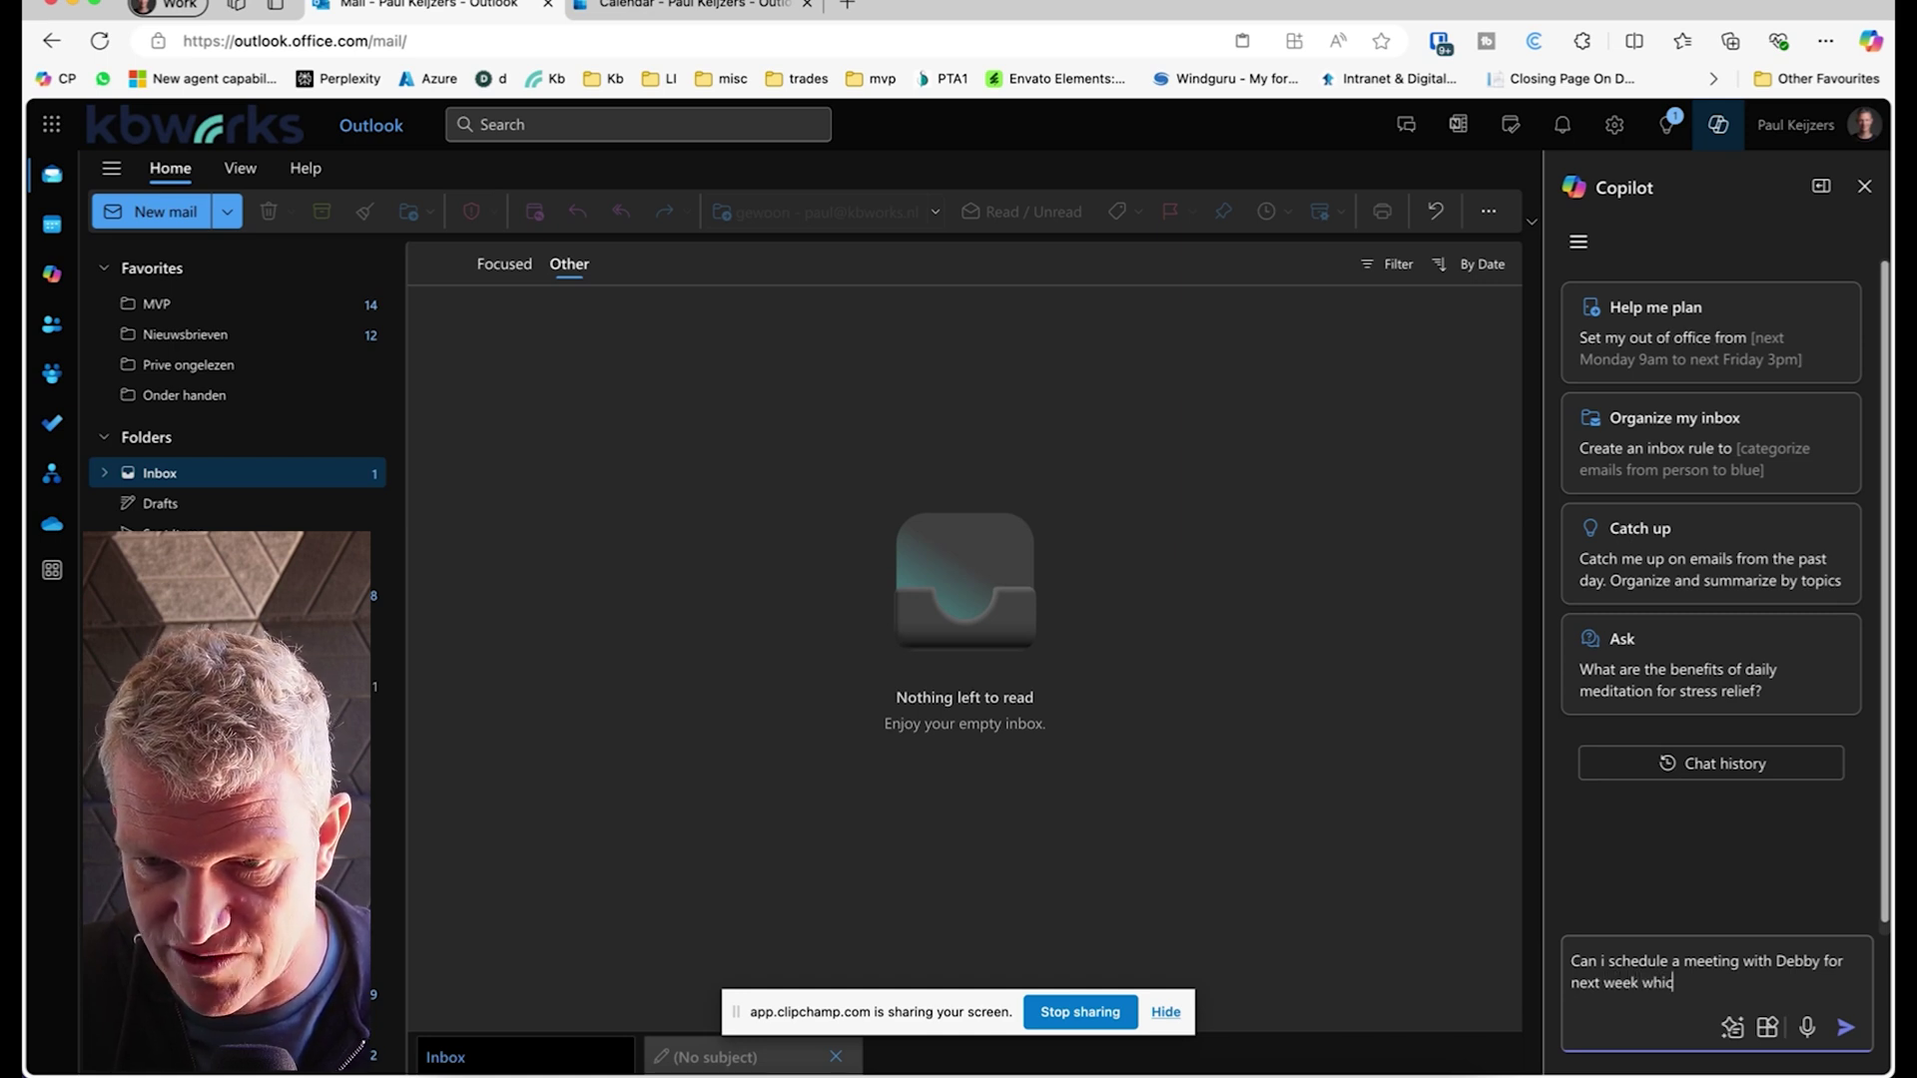
pyautogui.write('h days ')
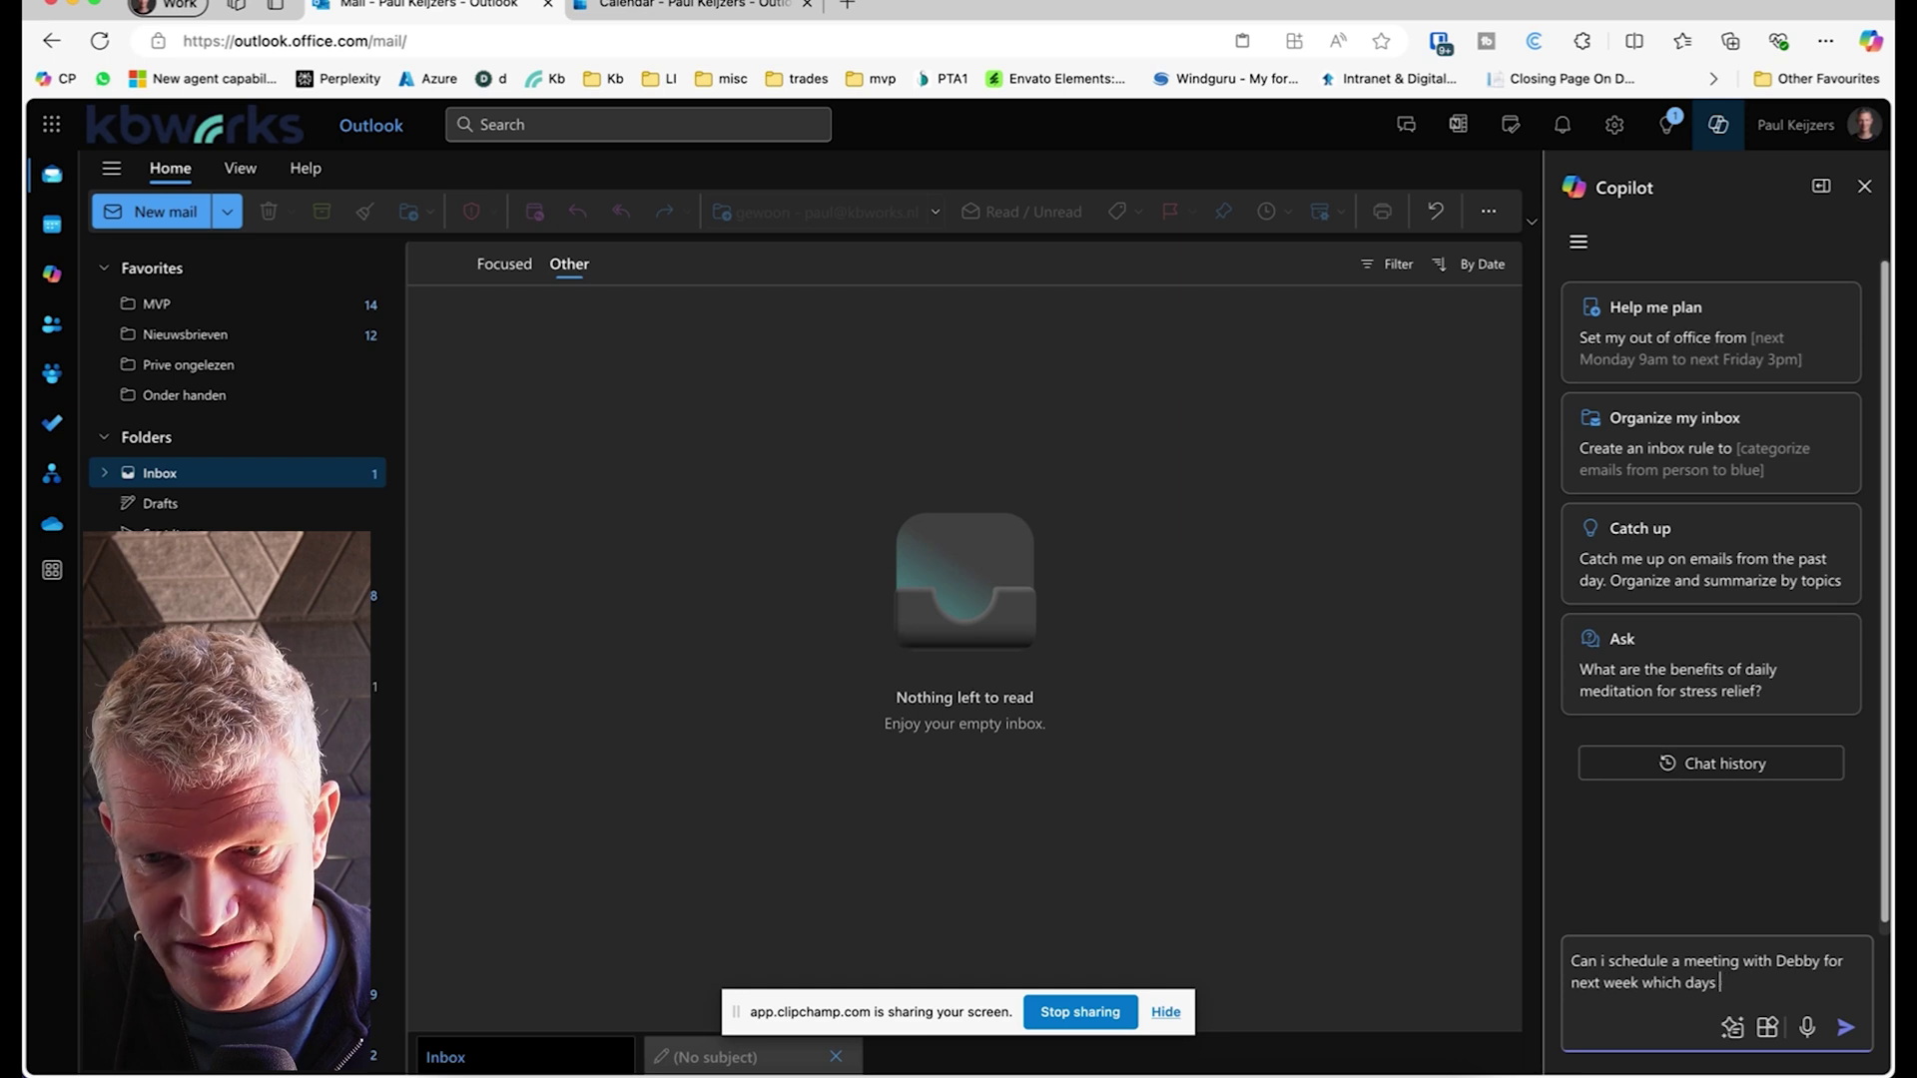
pyautogui.write('is she avai')
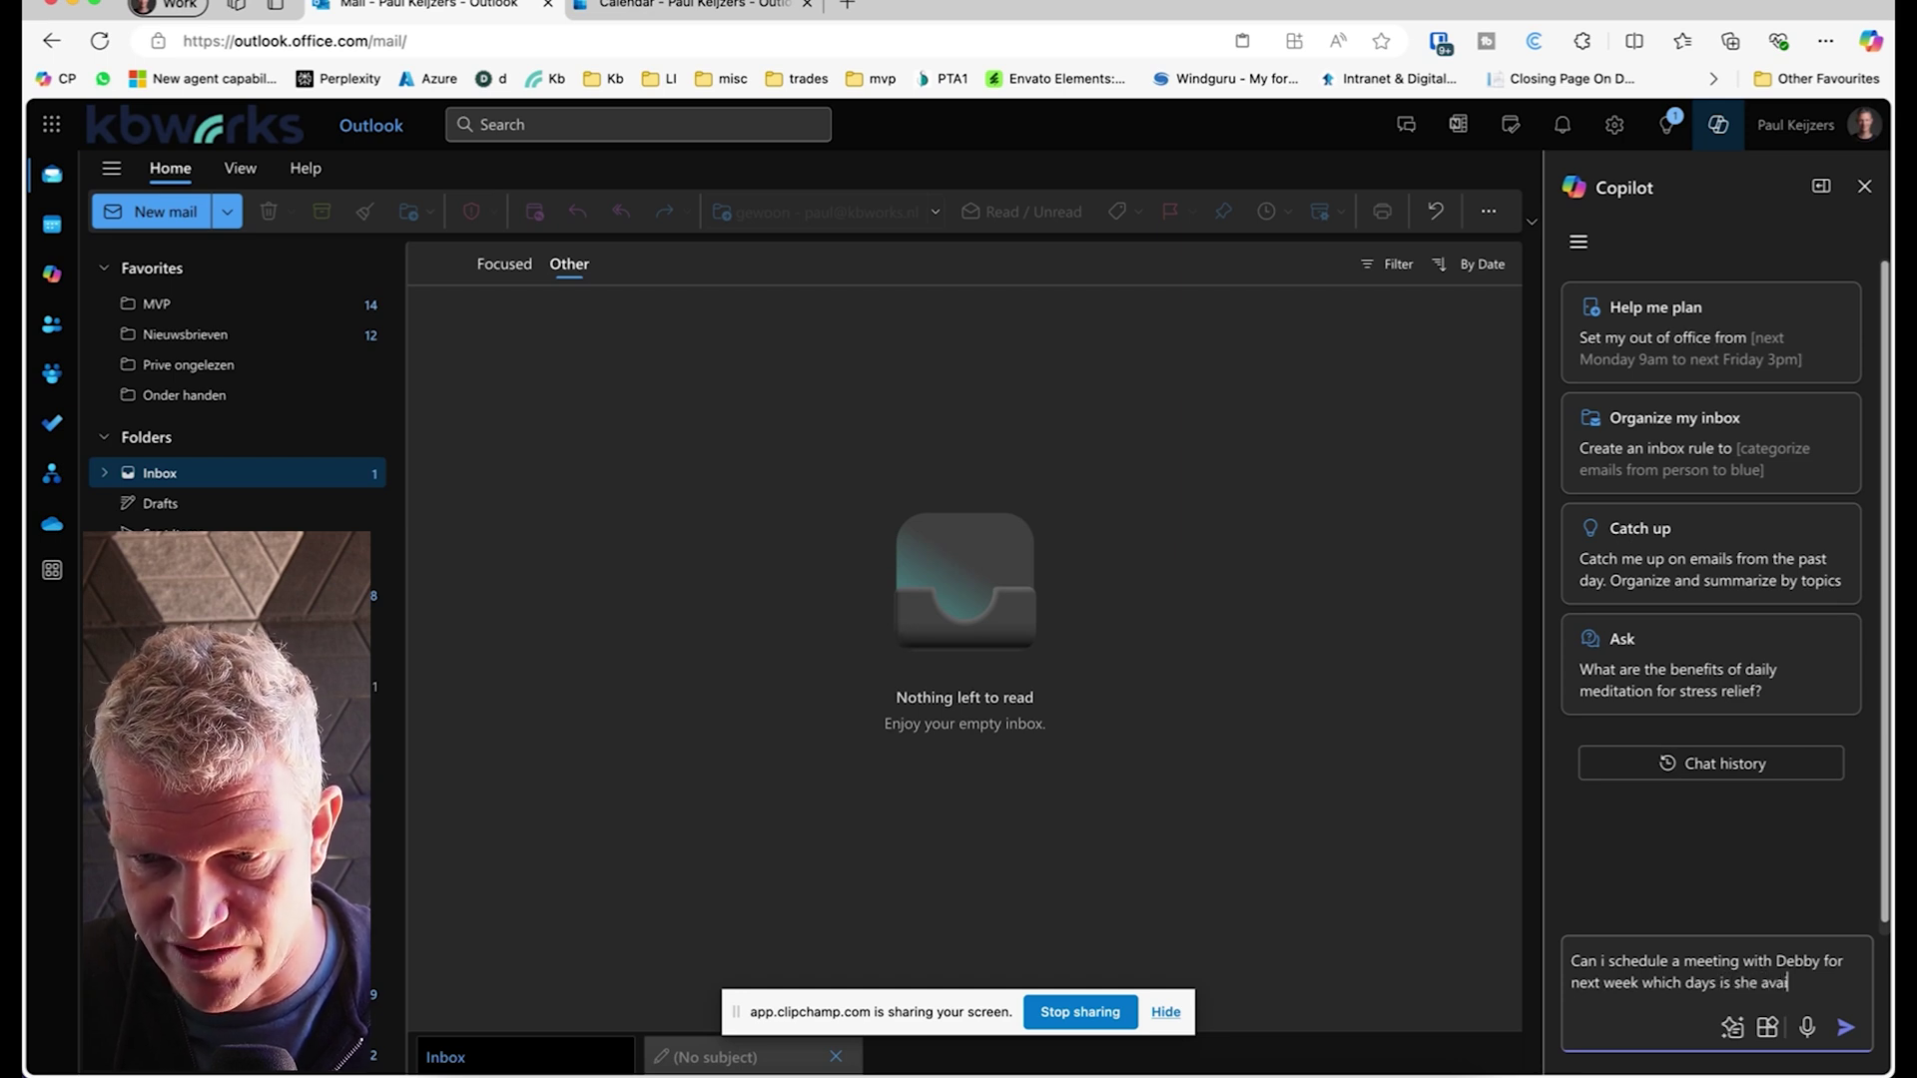
pyautogui.write('lable')
pyautogui.press('Return')
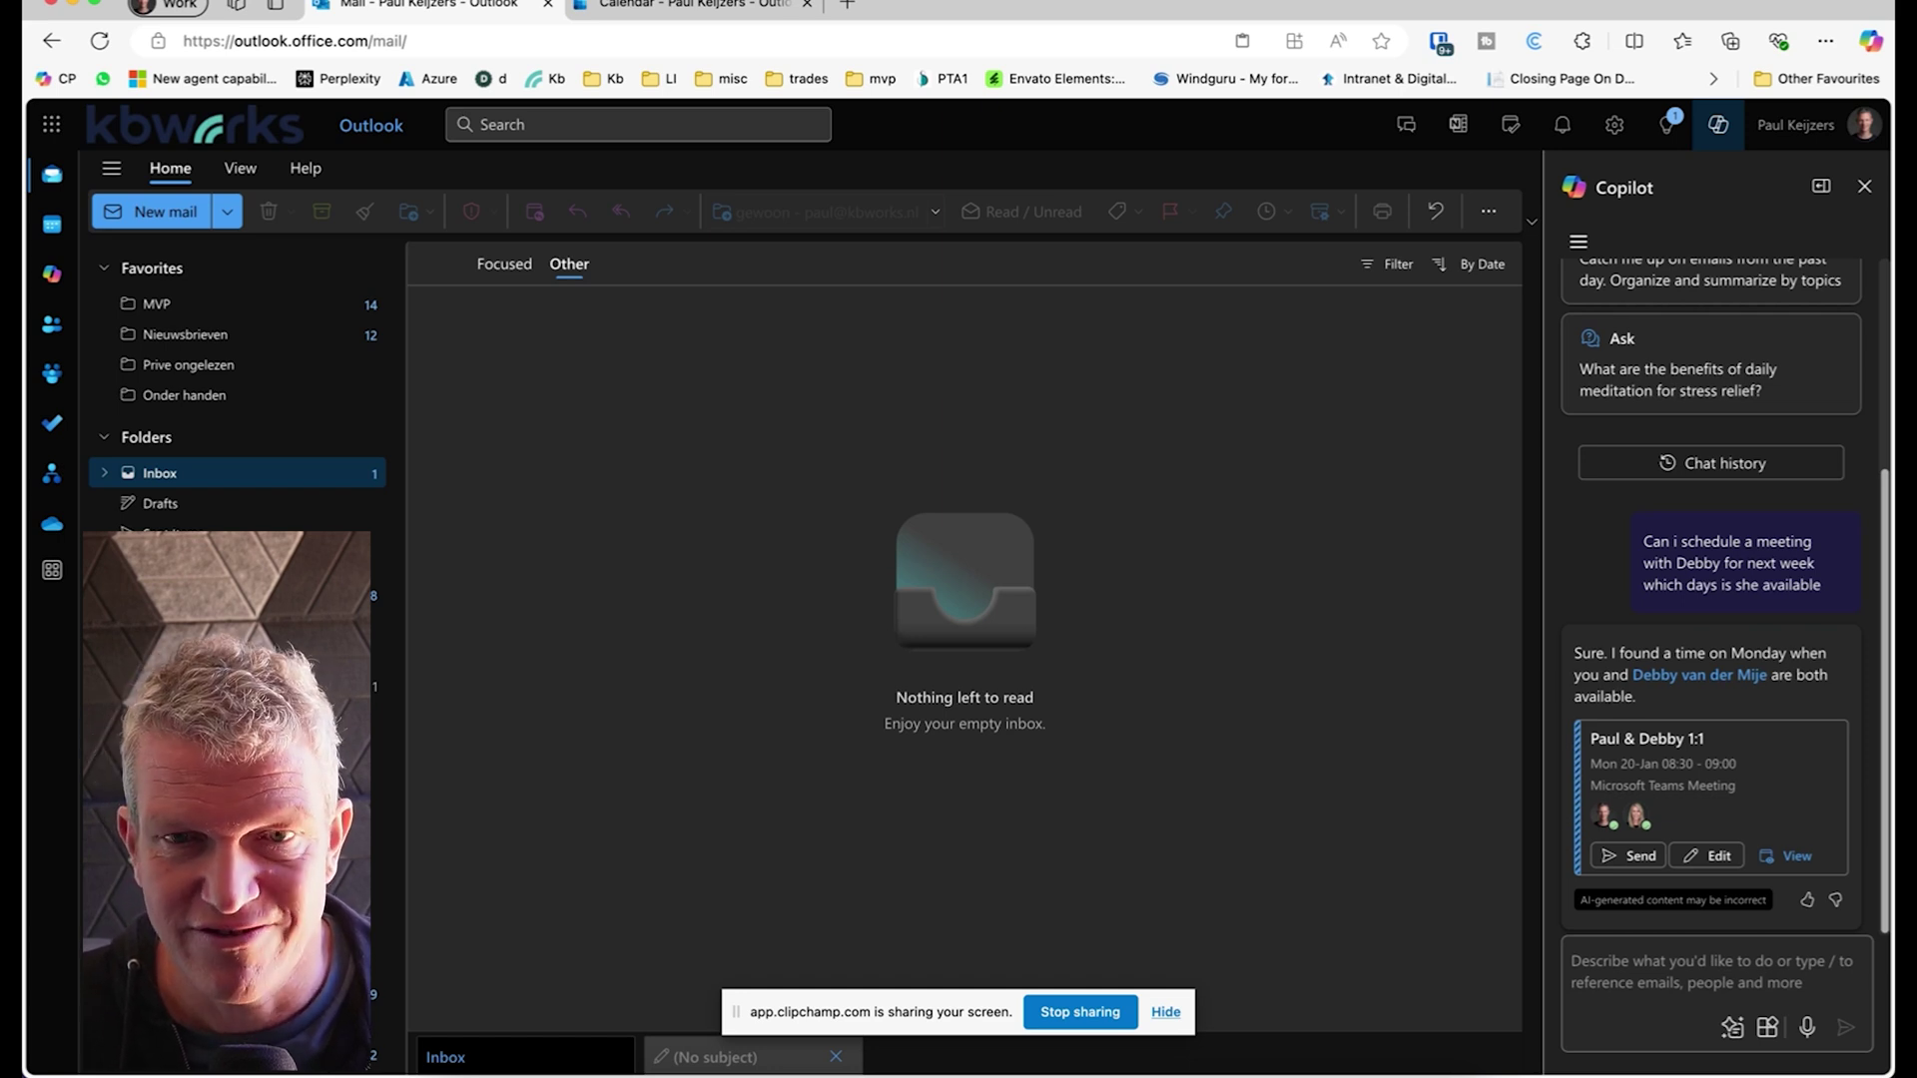
# Step: After Copilot proposes the Monday 20-Jan 08:30–09:00 Teams meeting, click into the prompt box for a follow-up
pyautogui.click(1636, 974)
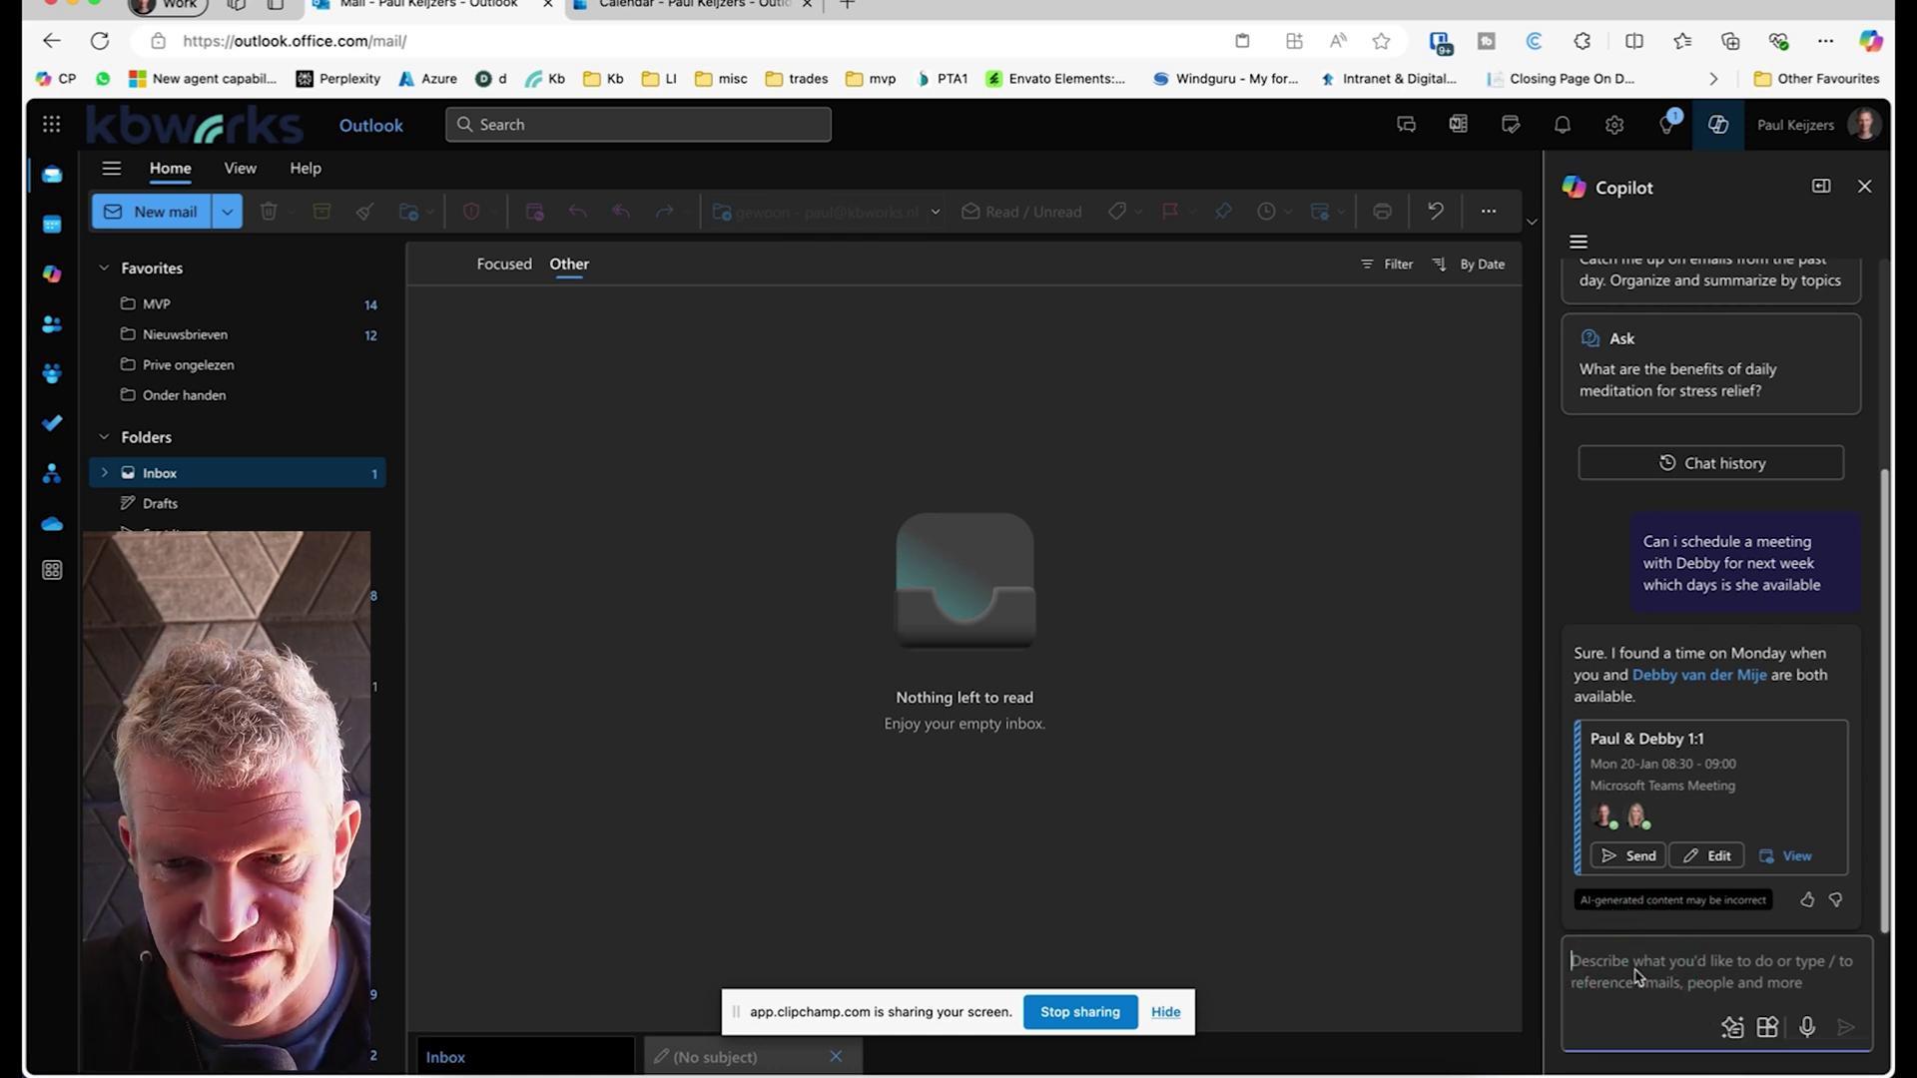
# Step: Ask Copilot to also invite the second colleague's e-mail address and whether he's available then
pyautogui.write('can youa')
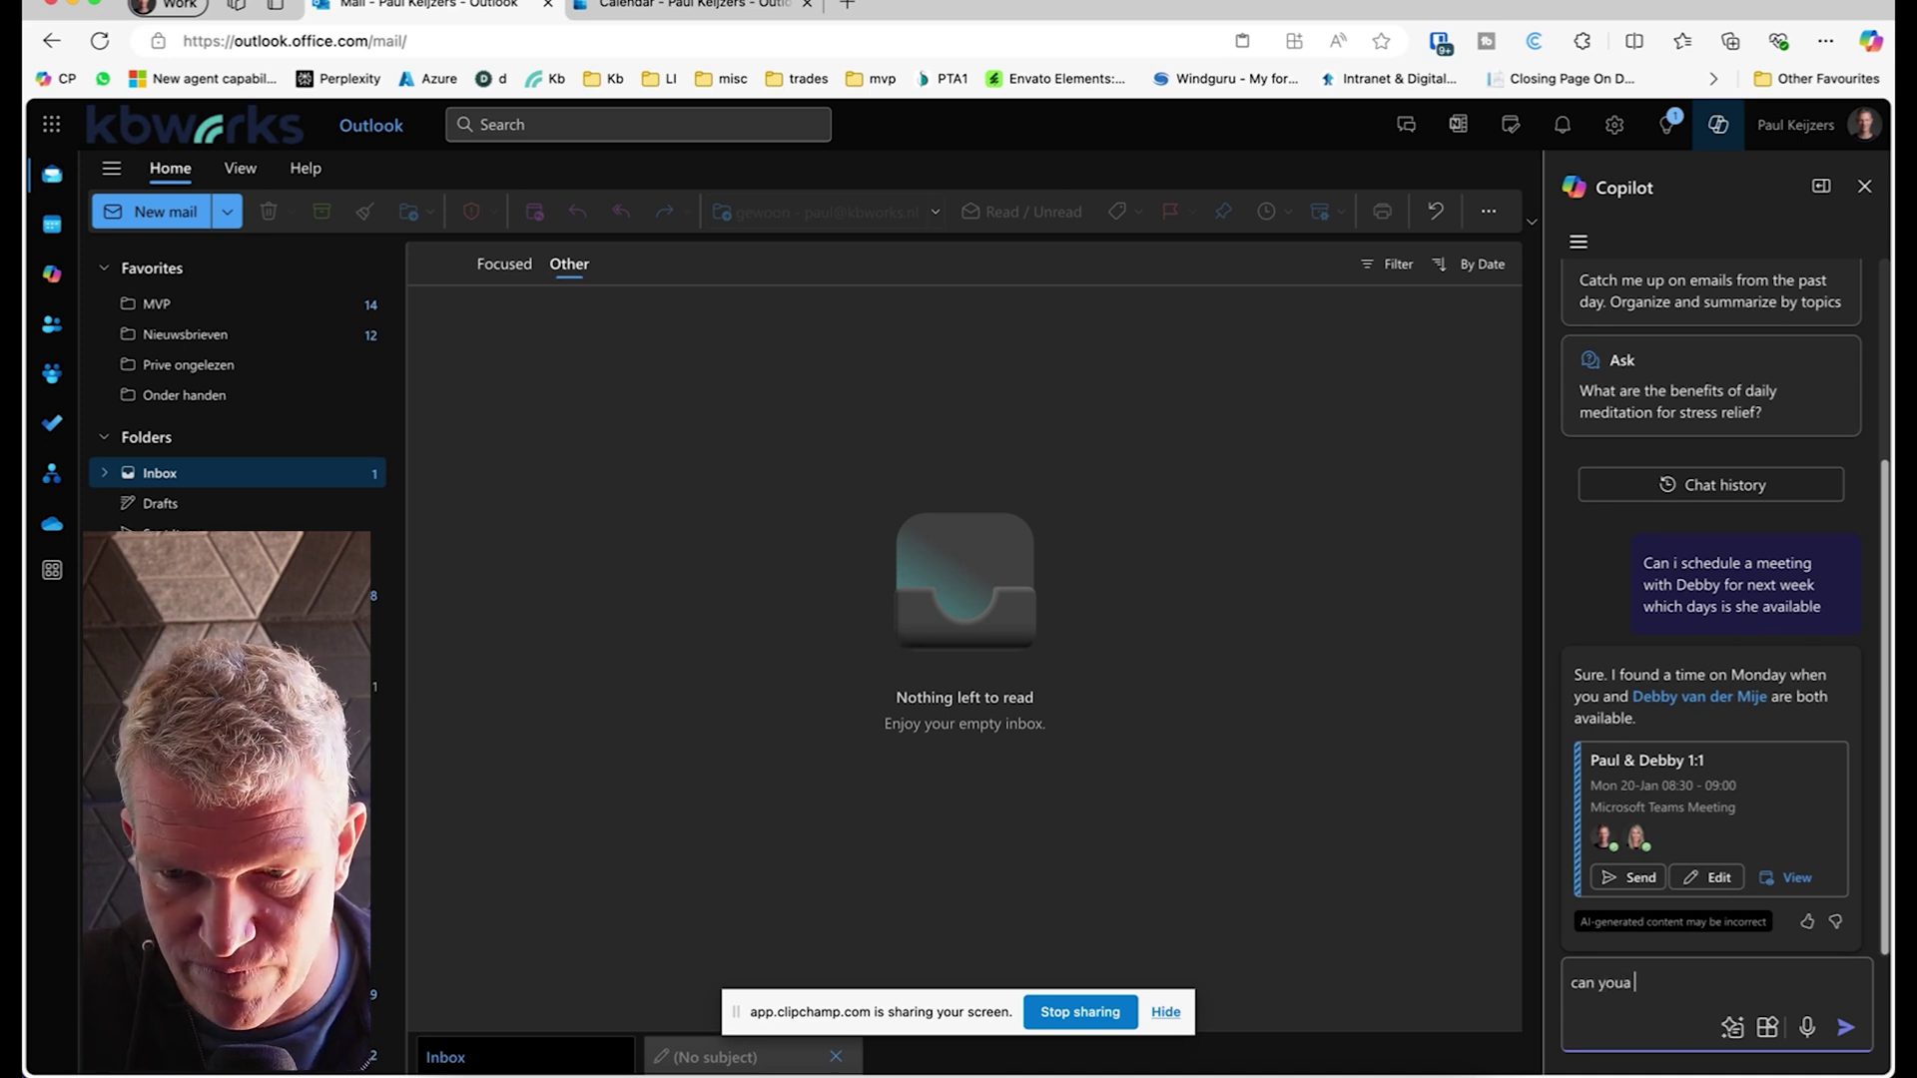
pyautogui.press('BackSpace')
pyautogui.write('also')
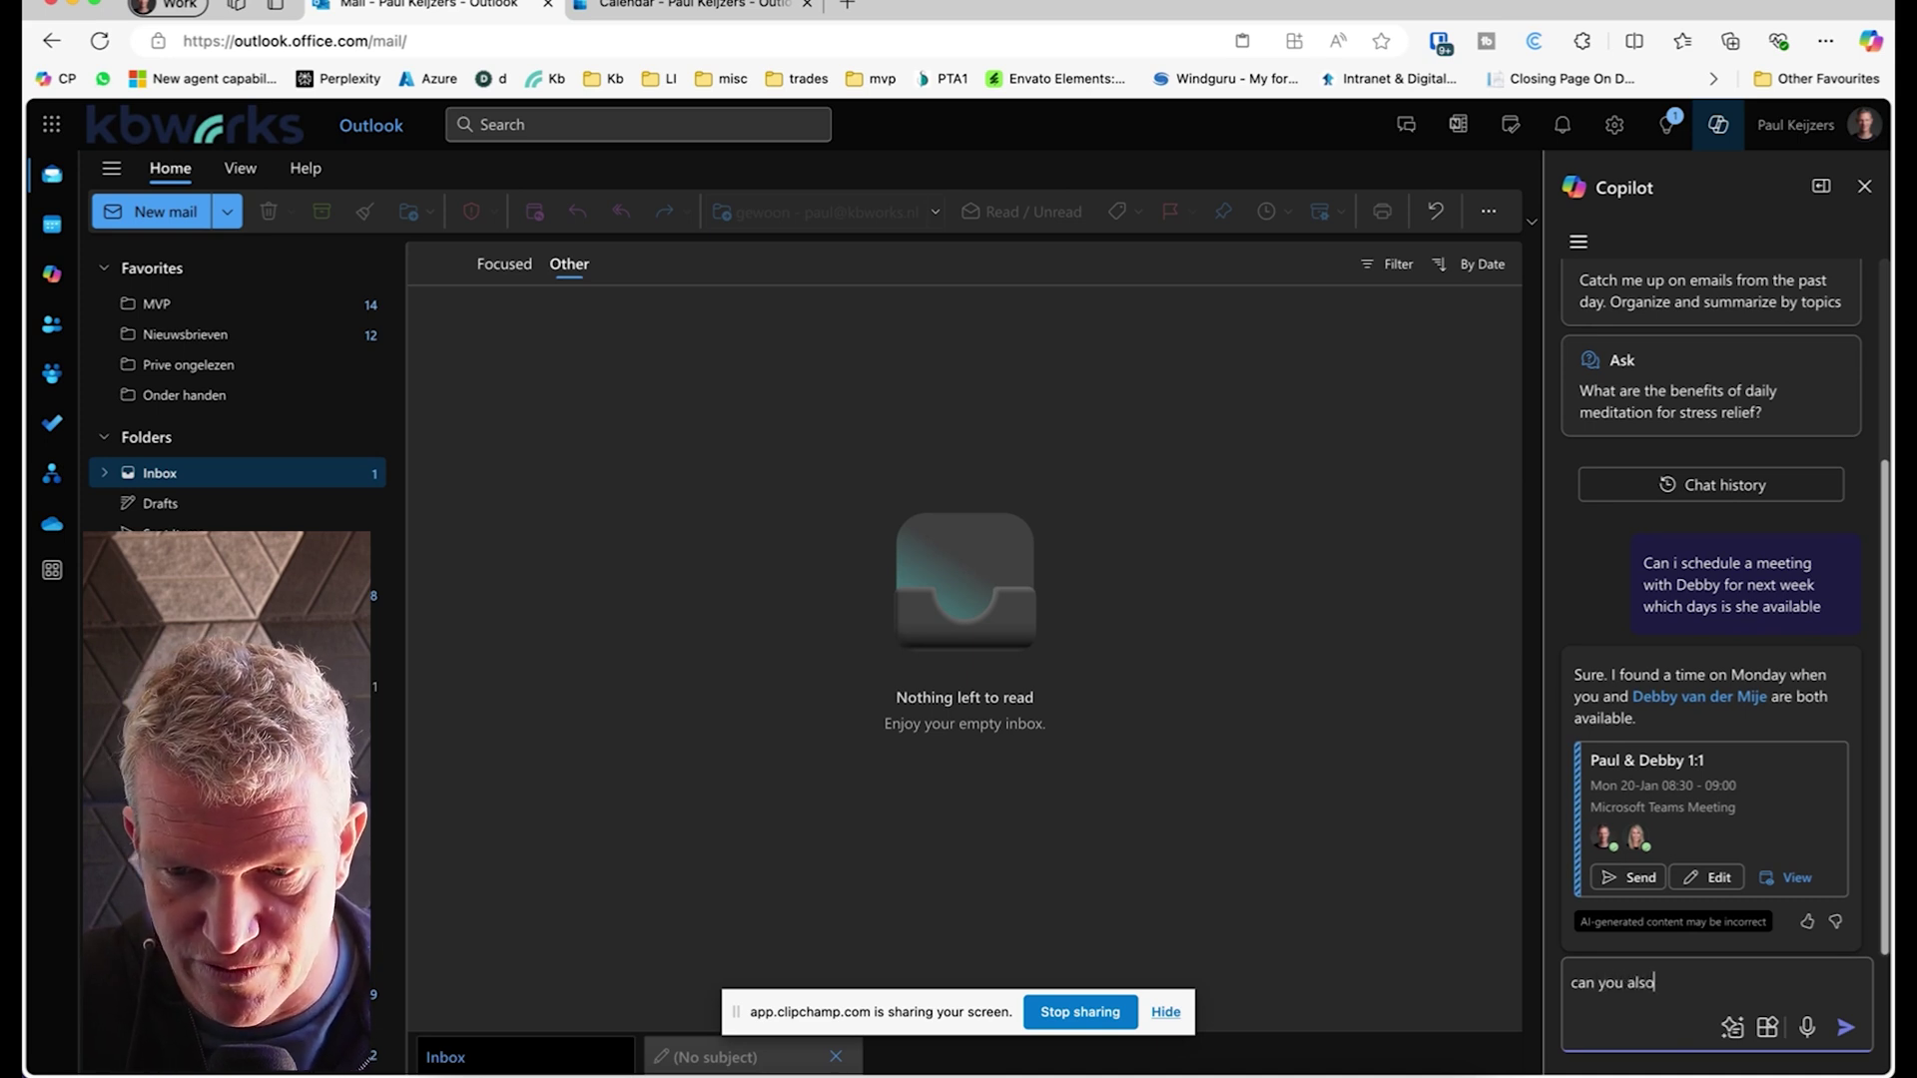
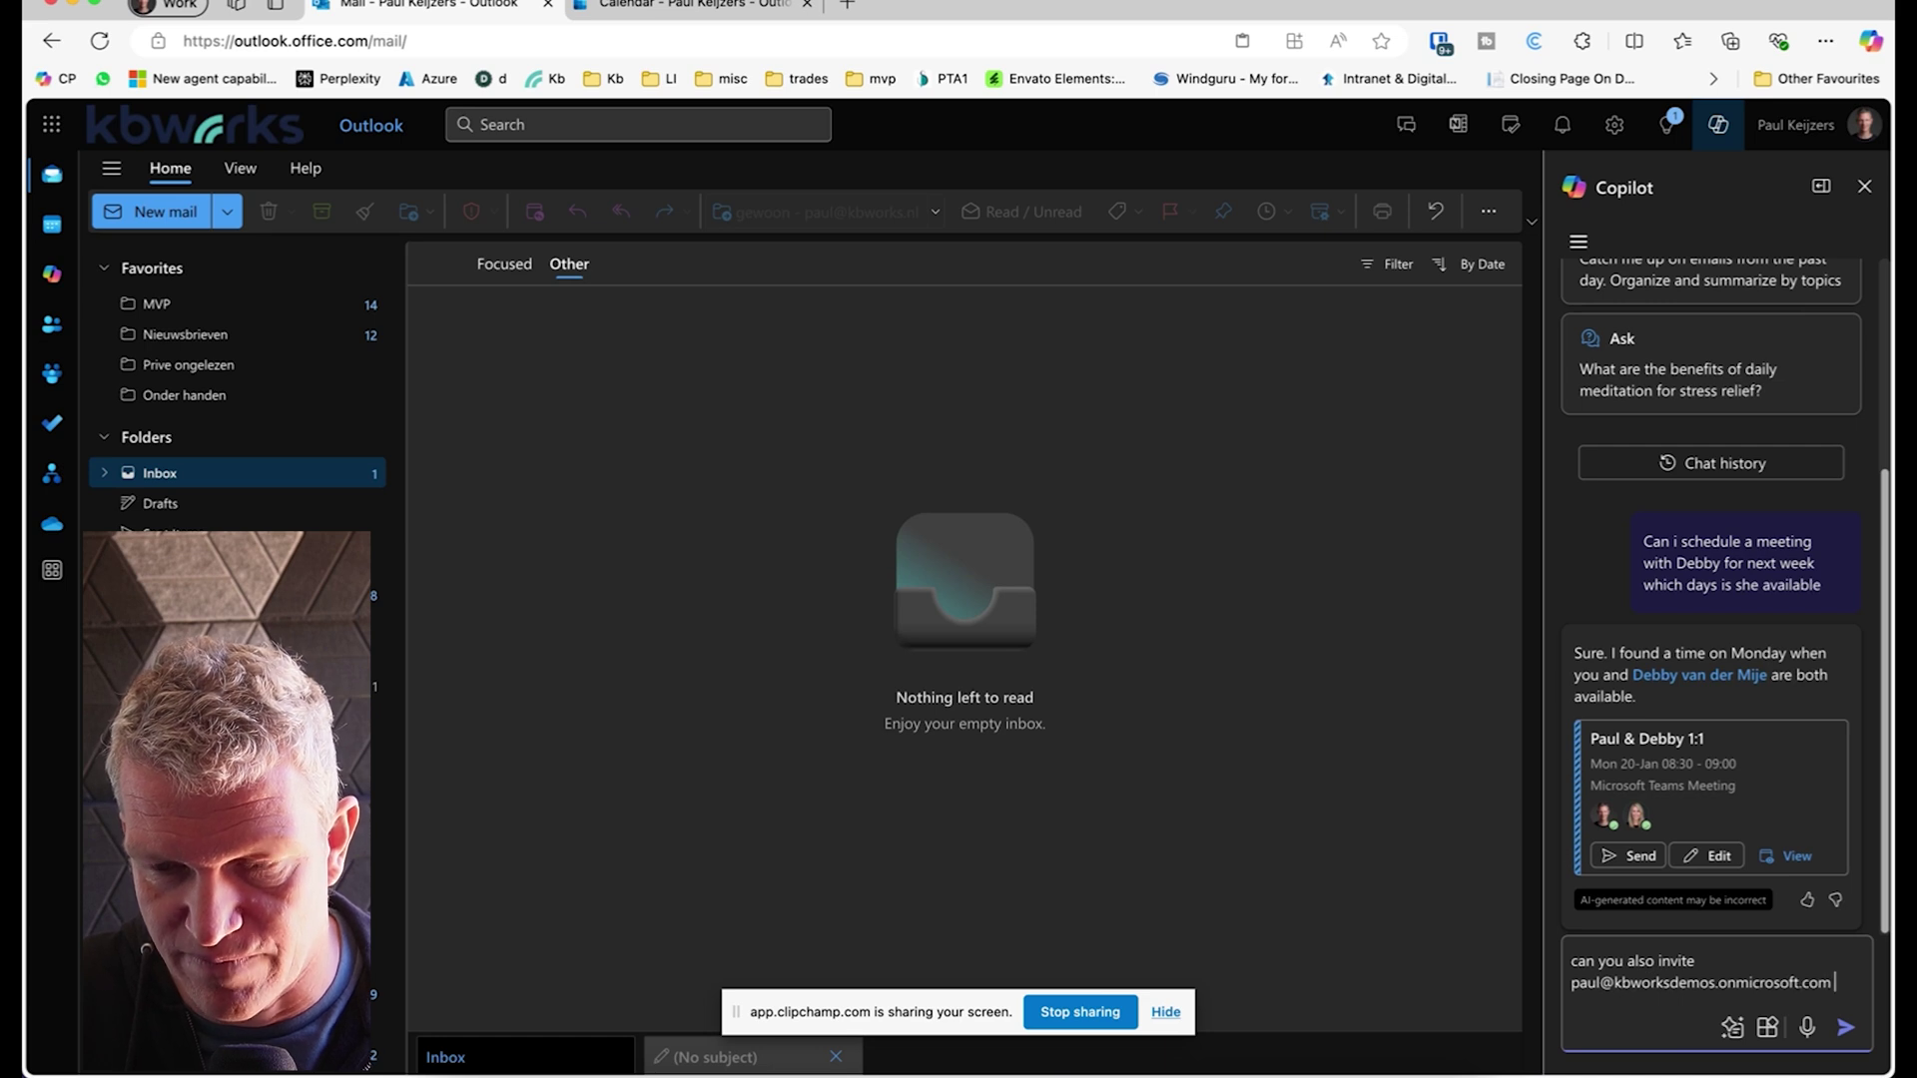
pyautogui.write(' Is he also ')
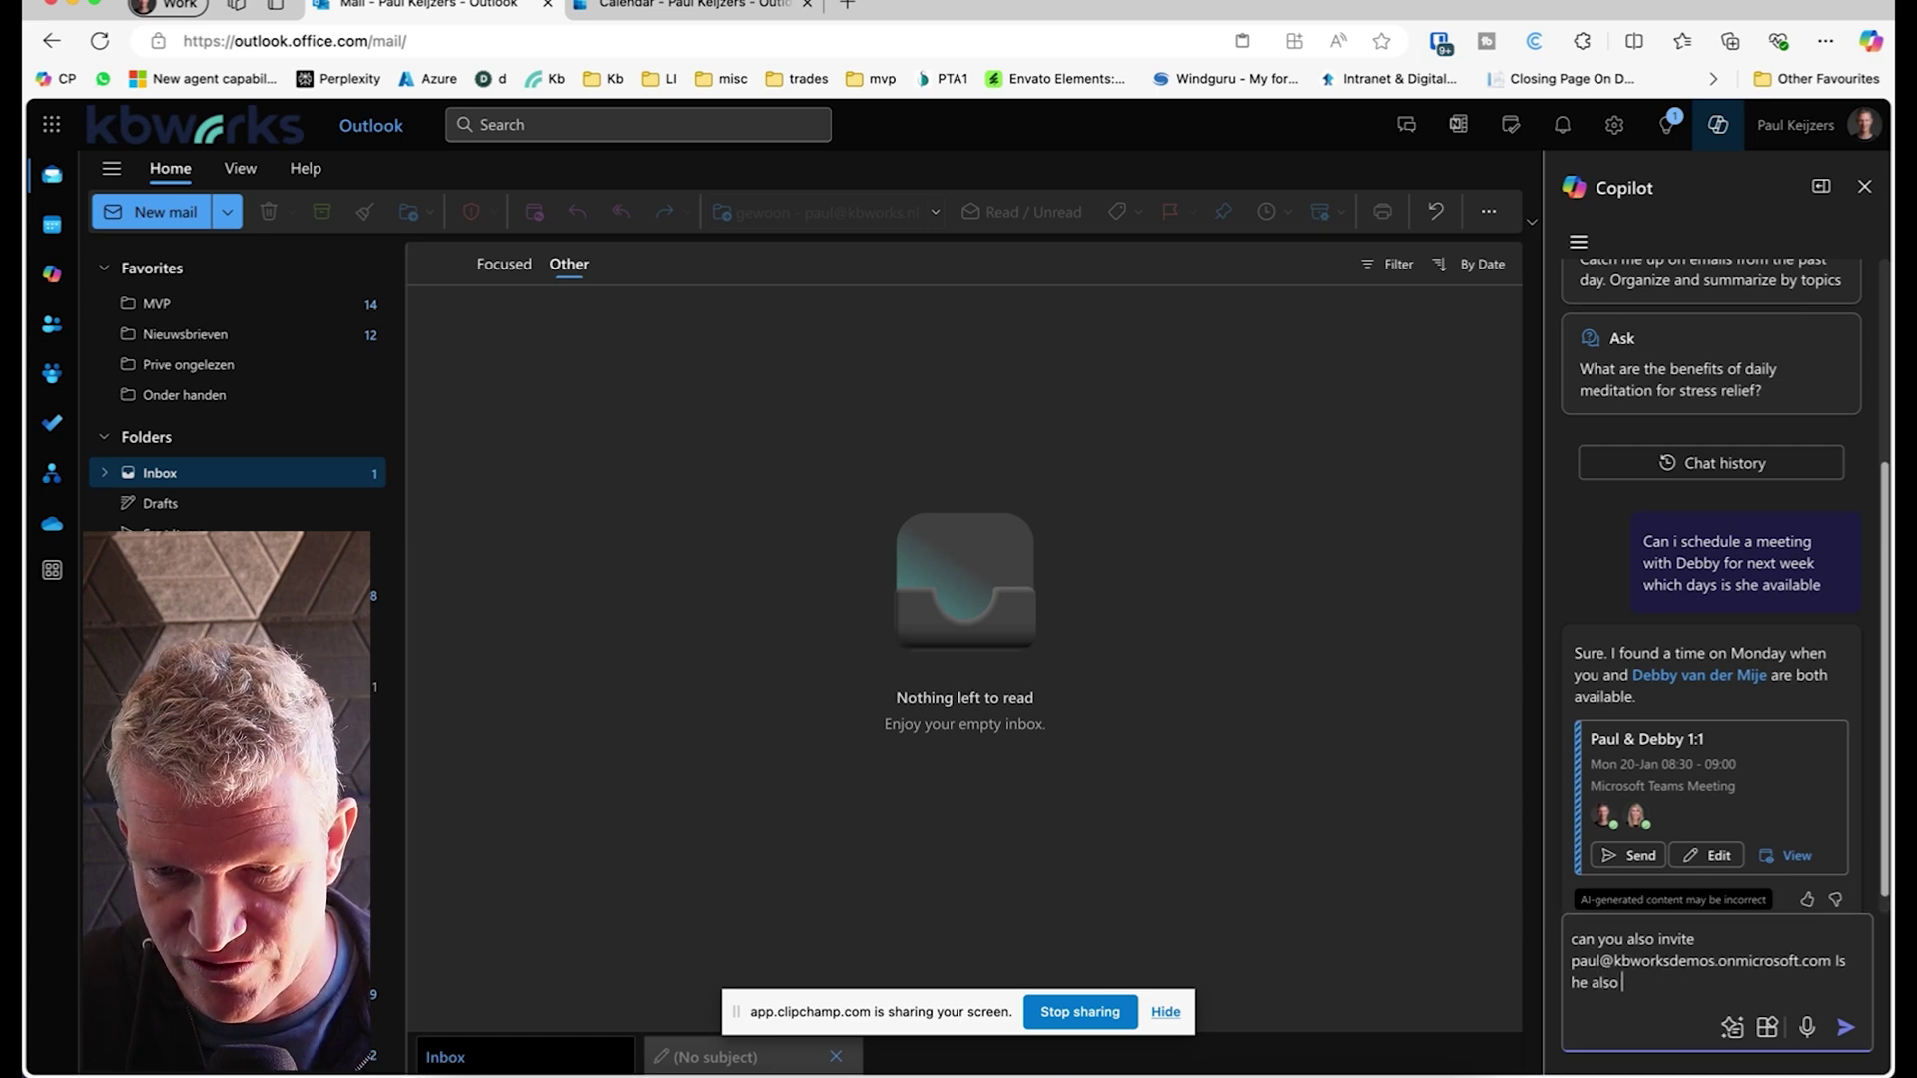
pyautogui.write('available ')
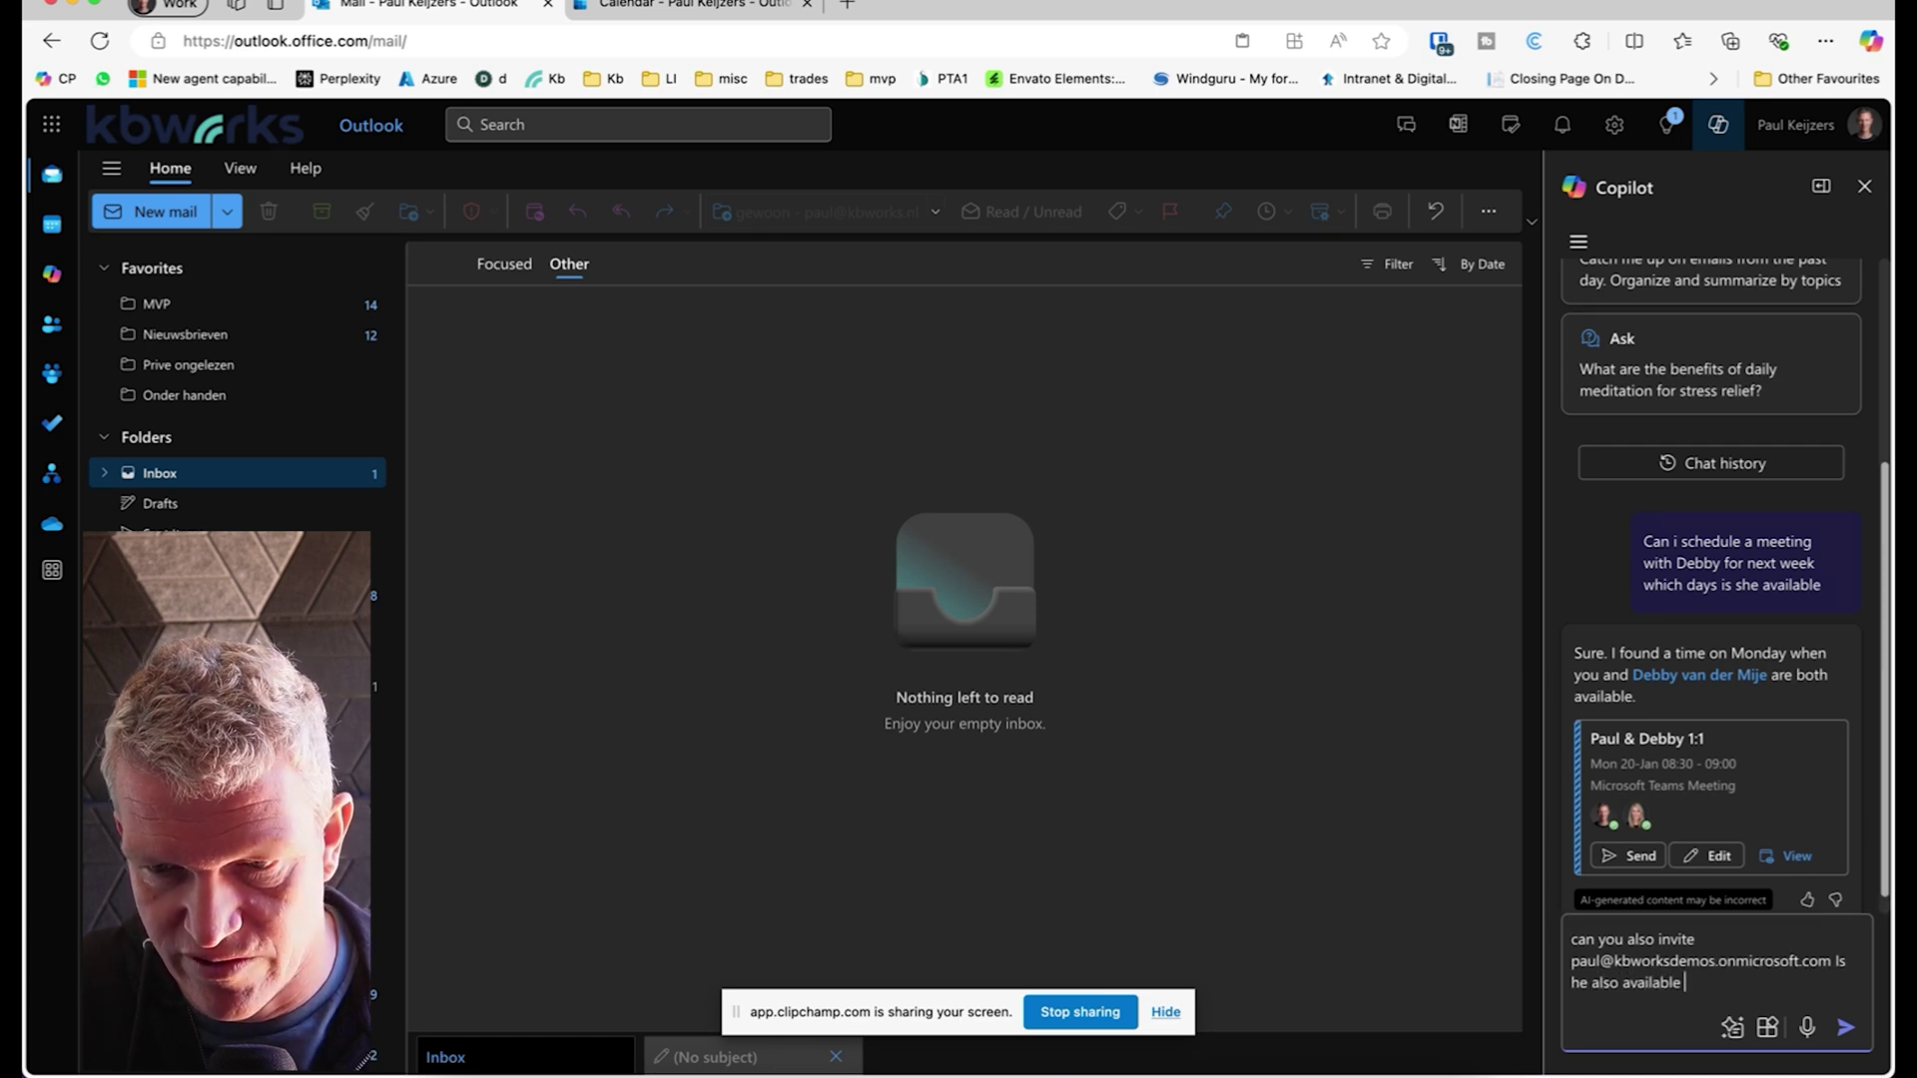
pyautogui.write('at that time?')
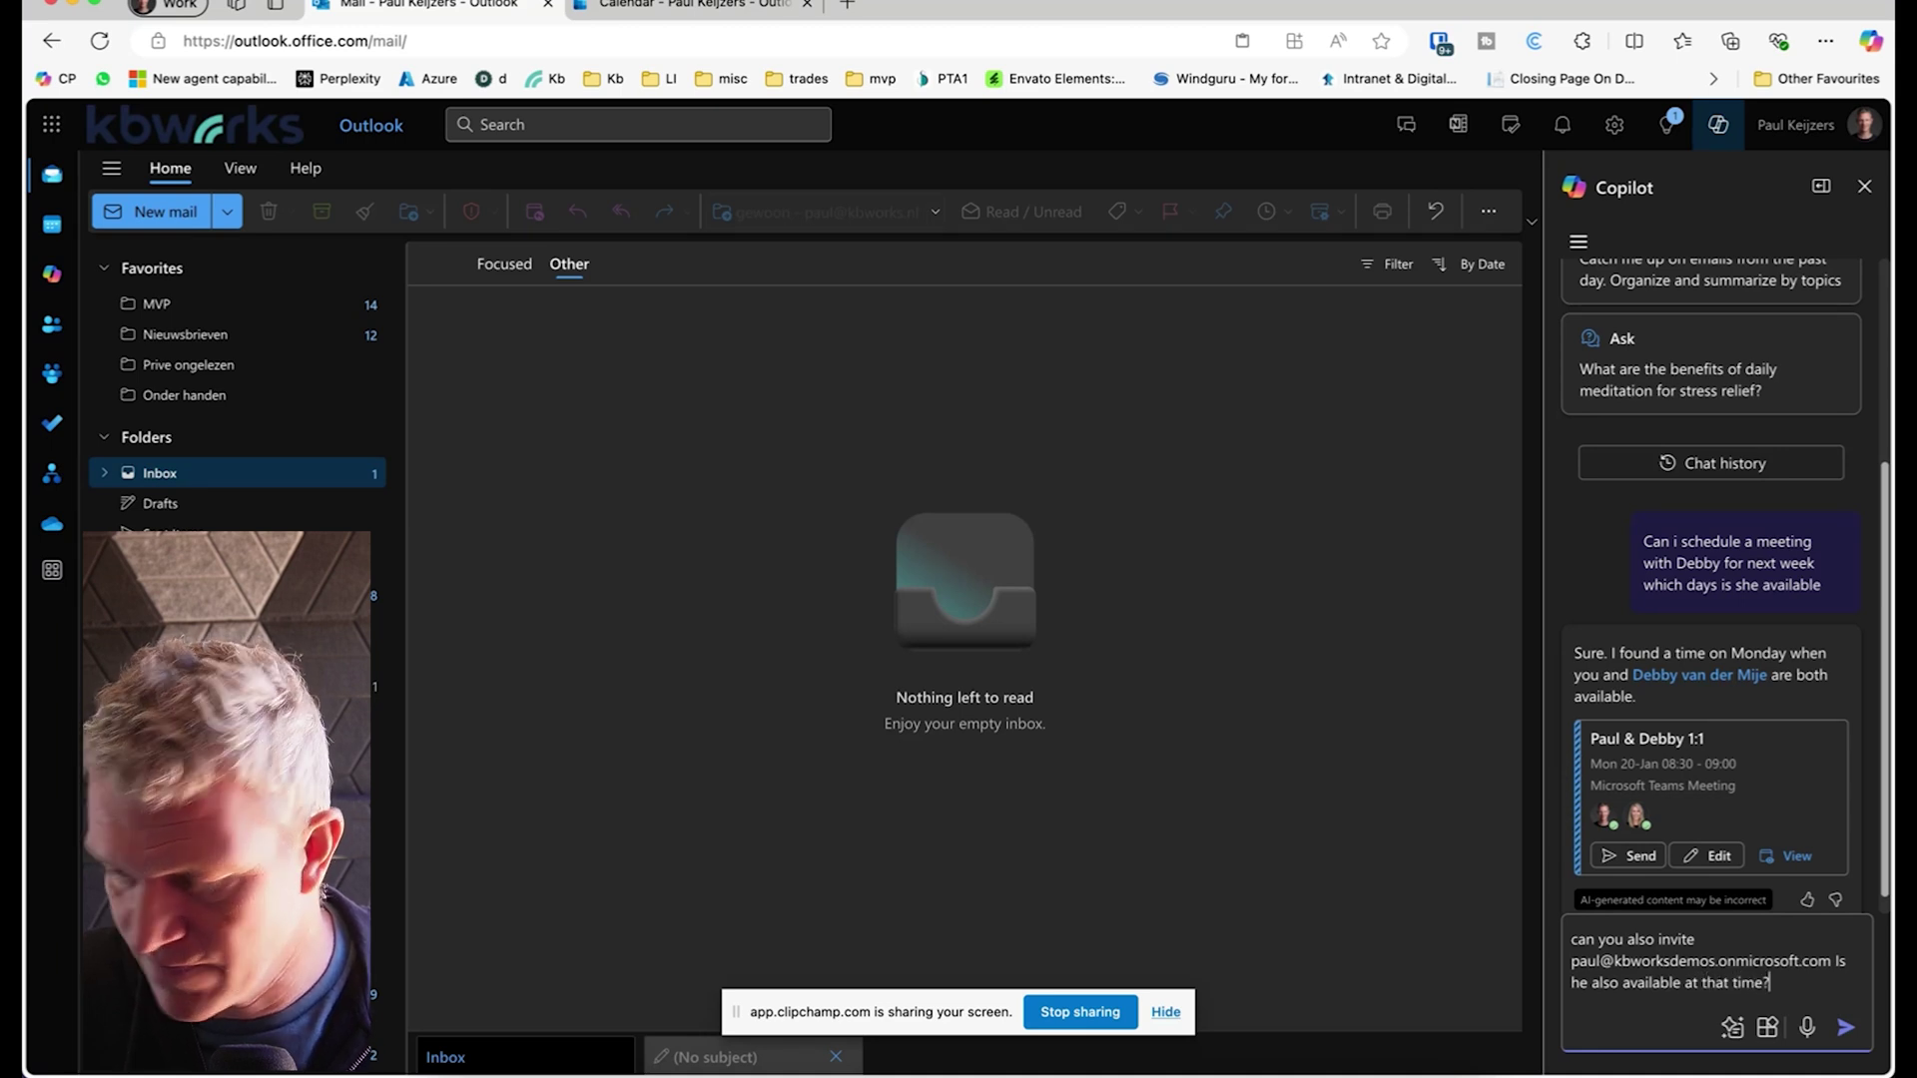
pyautogui.press('Return')
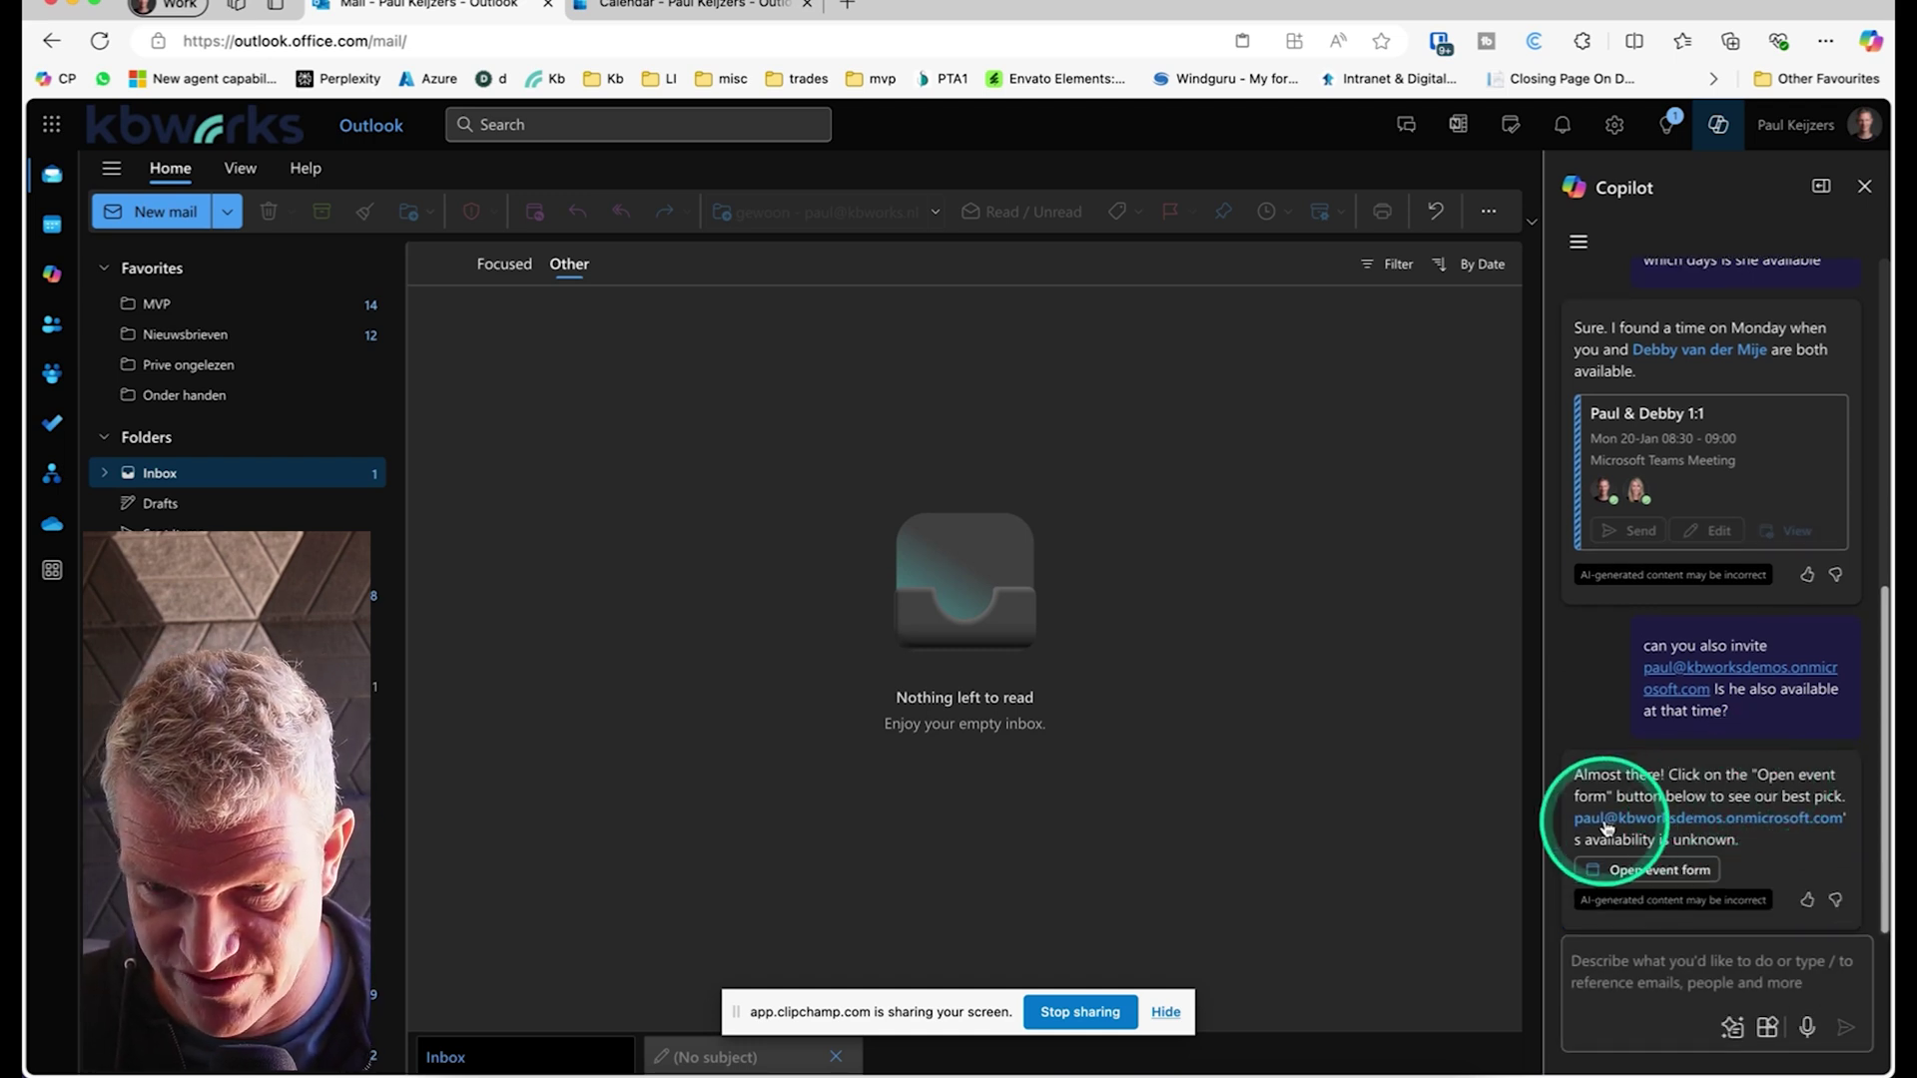
# Step: Open Copilot's drafted 1:1 meeting as an event form and move its window down and right
pyautogui.click(1635, 874)
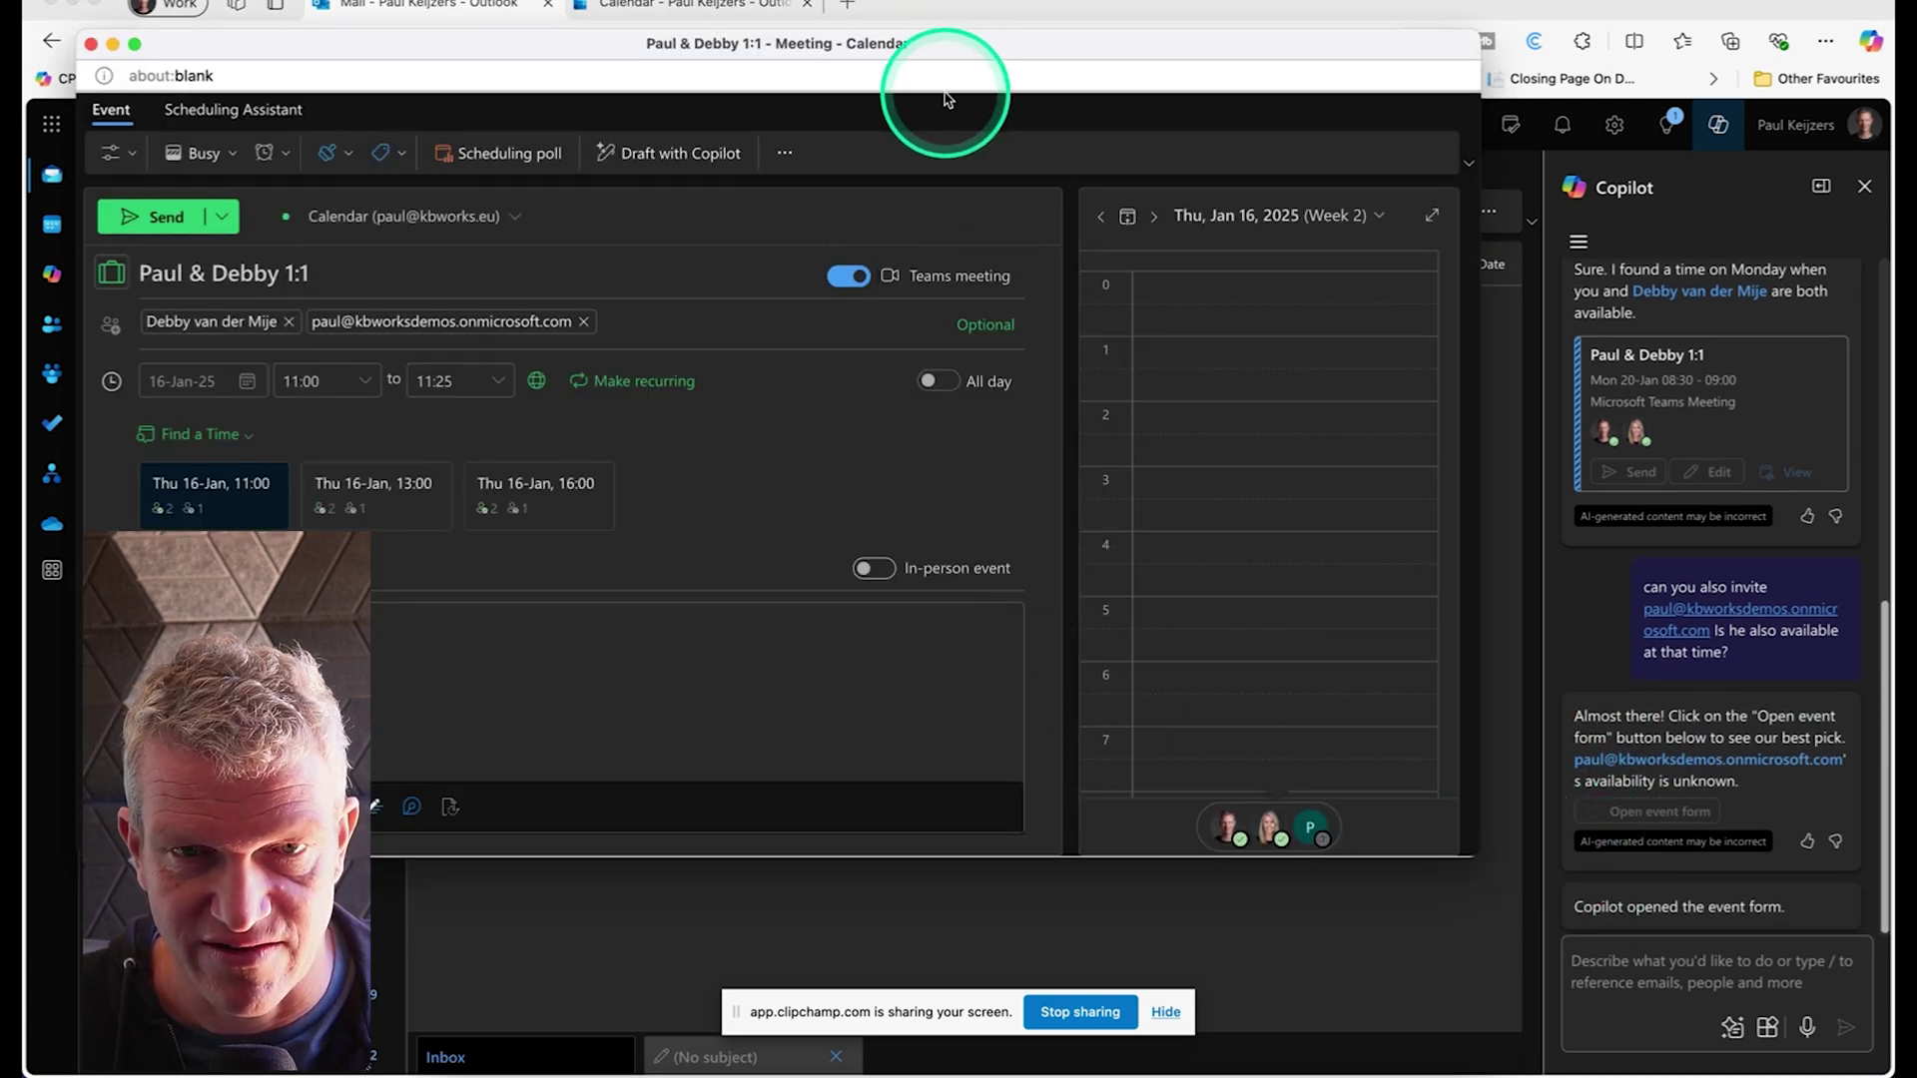
pyautogui.moveTo(942, 51); pyautogui.dragTo(1099, 135)
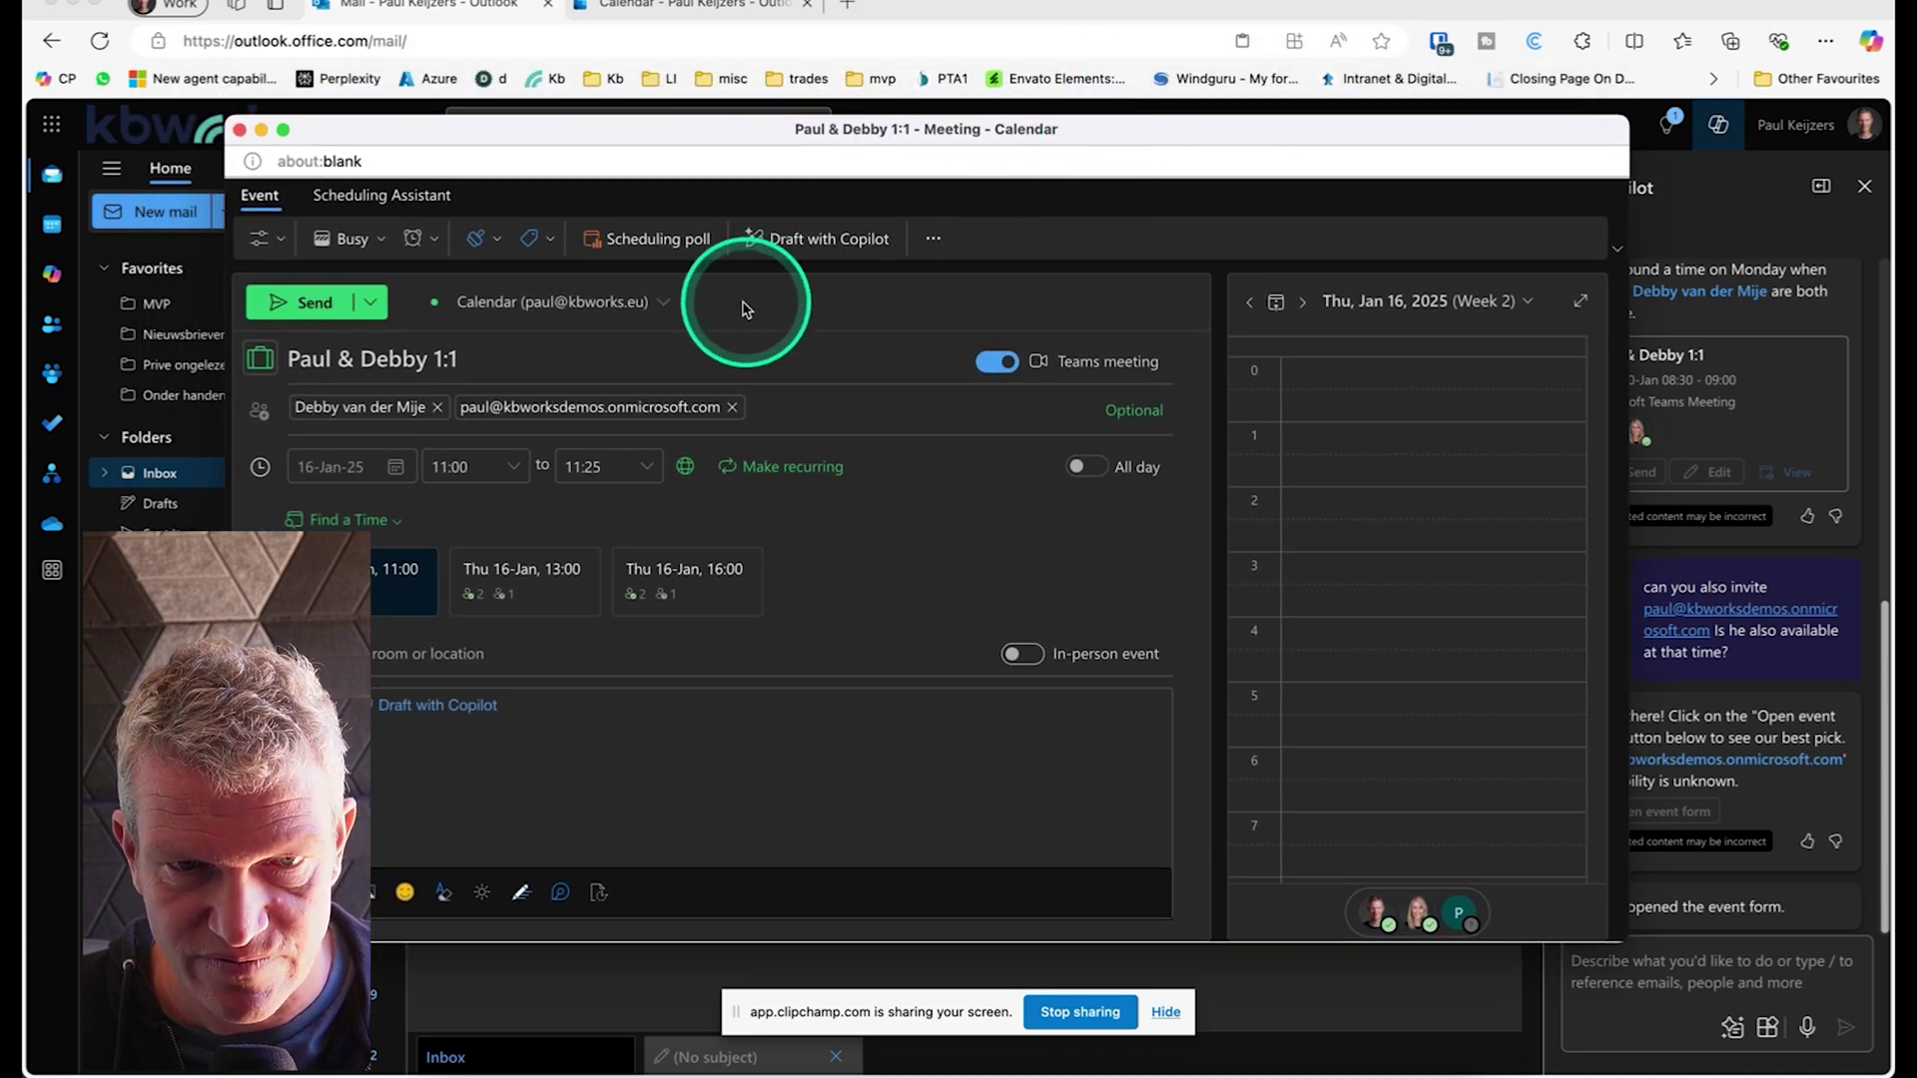